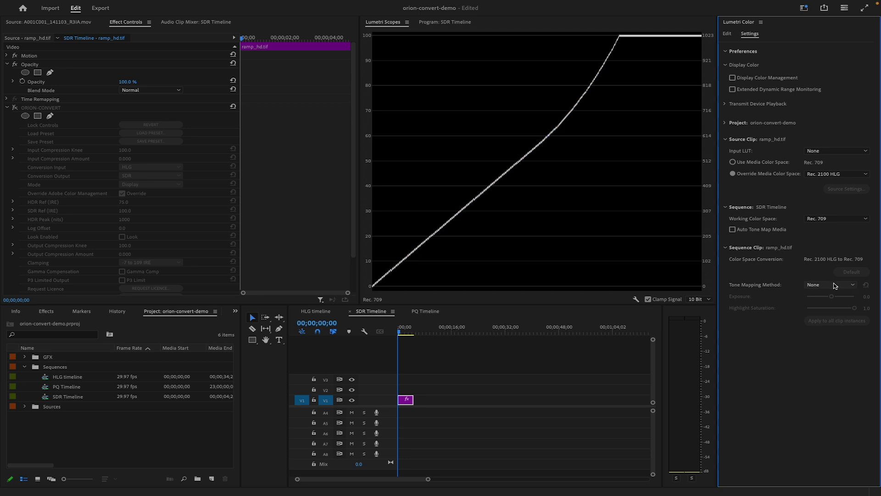
Try Auto Tone Map Media on the ramp clip with Max RGB tone mapping and exposure at -0.6, and turn it off again
click(733, 229)
click(532, 274)
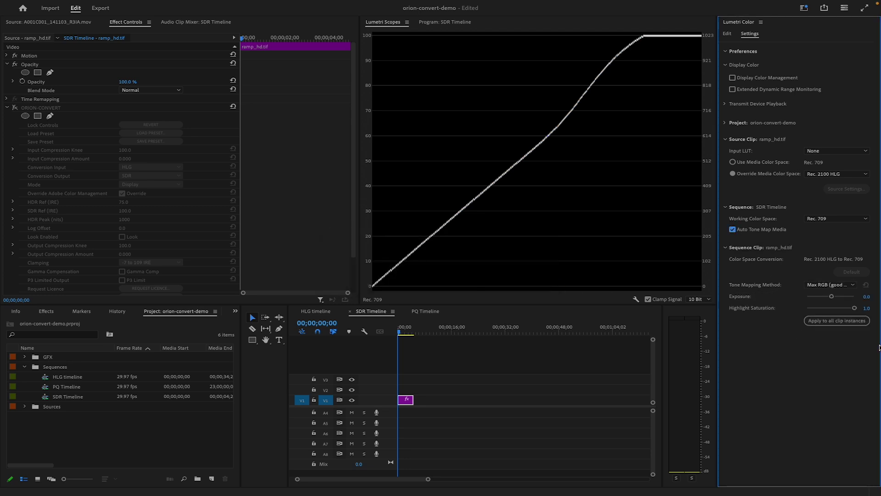
click(830, 285)
click(830, 286)
mouse_move(833, 299)
mouse_down()
mouse_move(810, 298)
mouse_move(845, 299)
mouse_move(833, 309)
mouse_up()
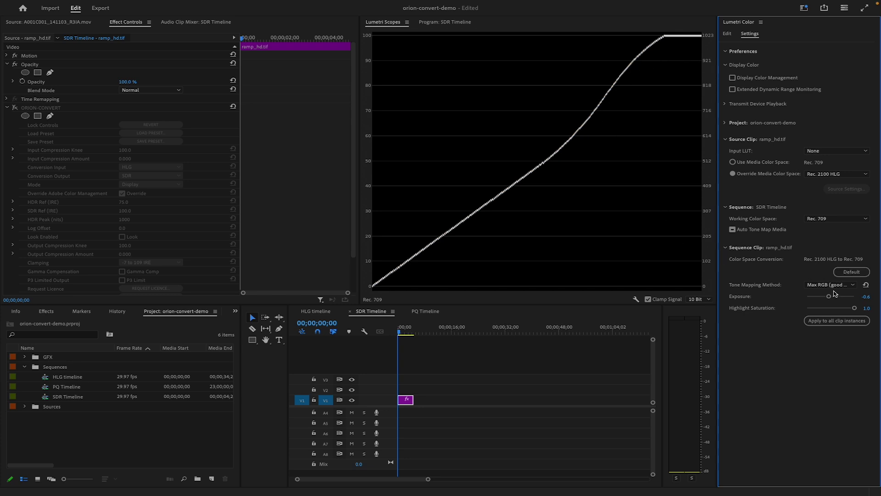
click(733, 230)
click(532, 274)
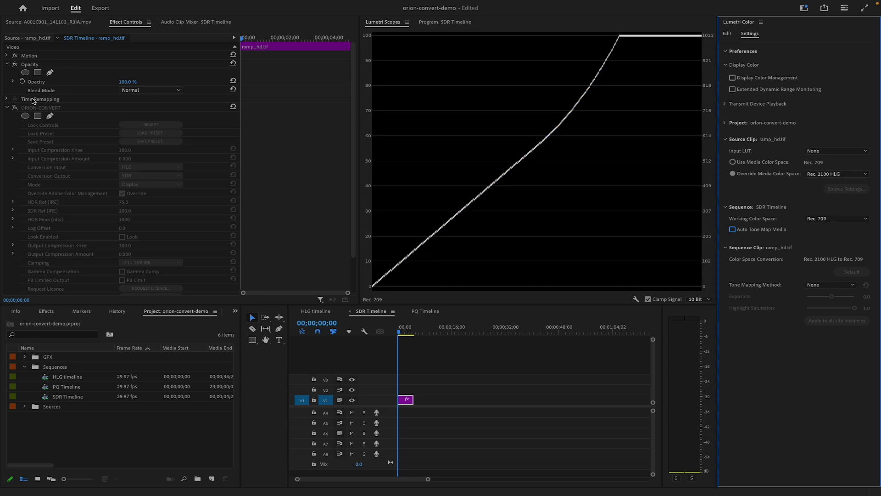
Enable ORION-CONVERT on the ramp clip with the NBCU3 HLG to SDR Display preset and check its curve with signal clamping briefly off
click(14, 110)
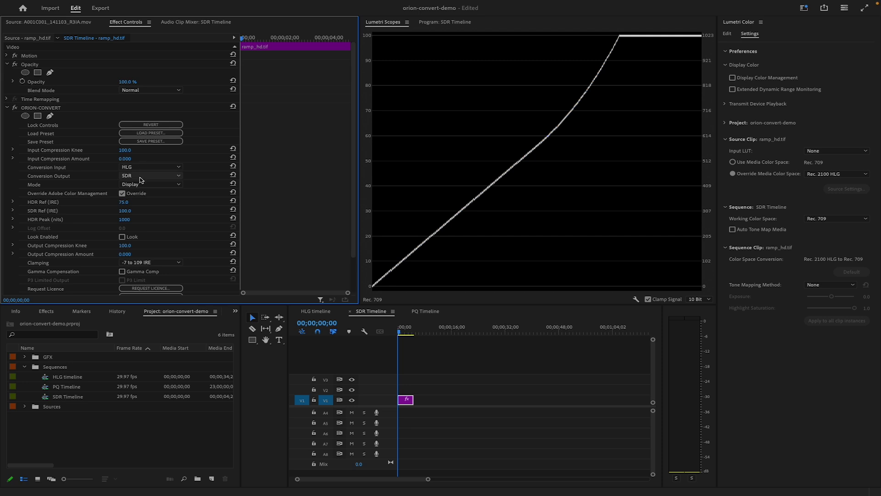
click(161, 134)
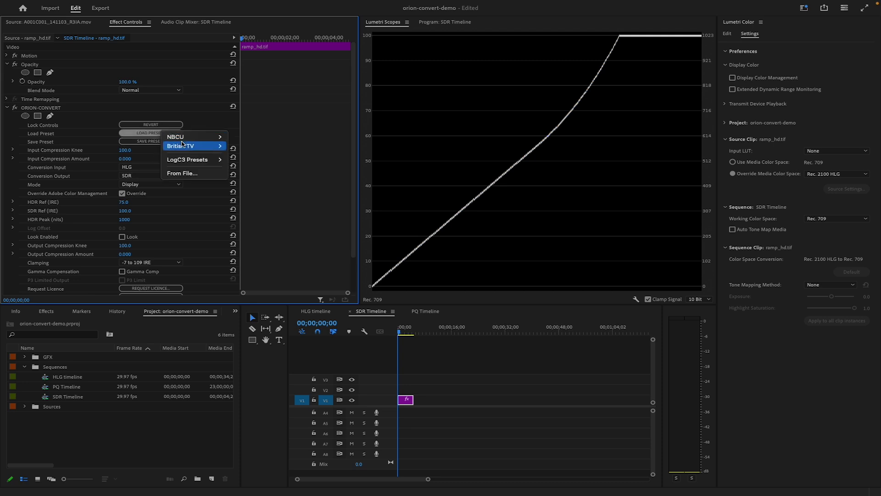
mouse_move(197, 137)
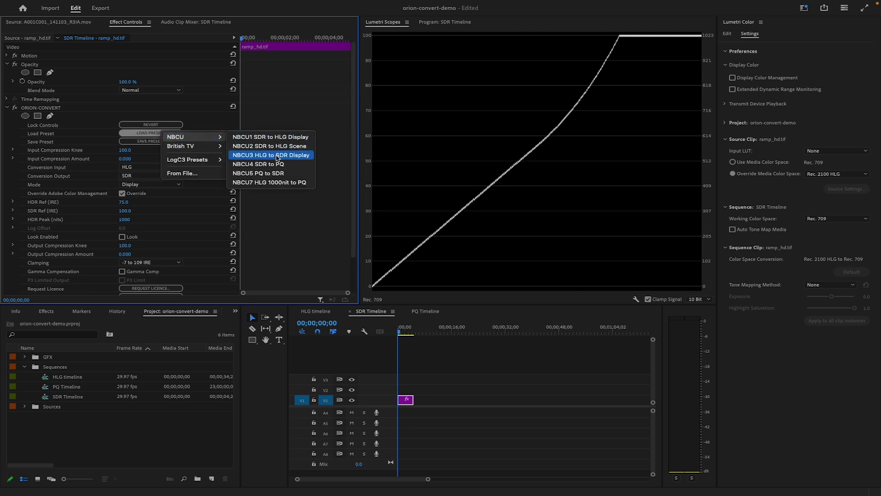
click(301, 156)
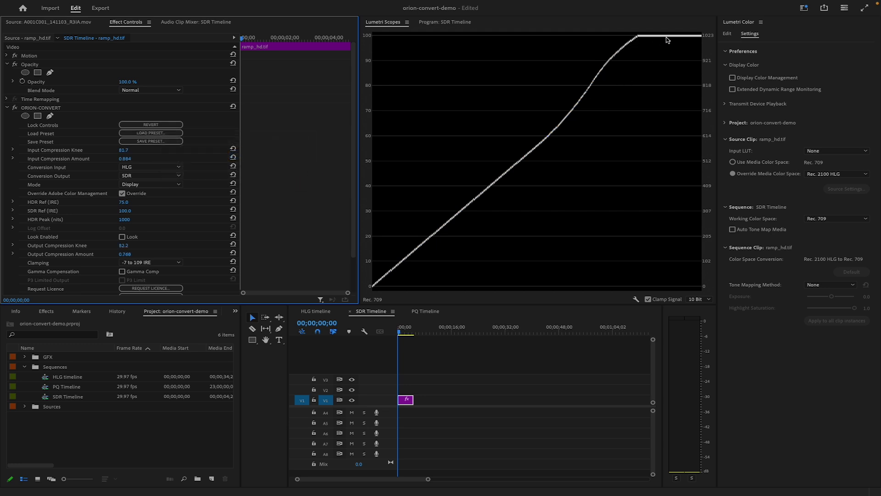
click(648, 299)
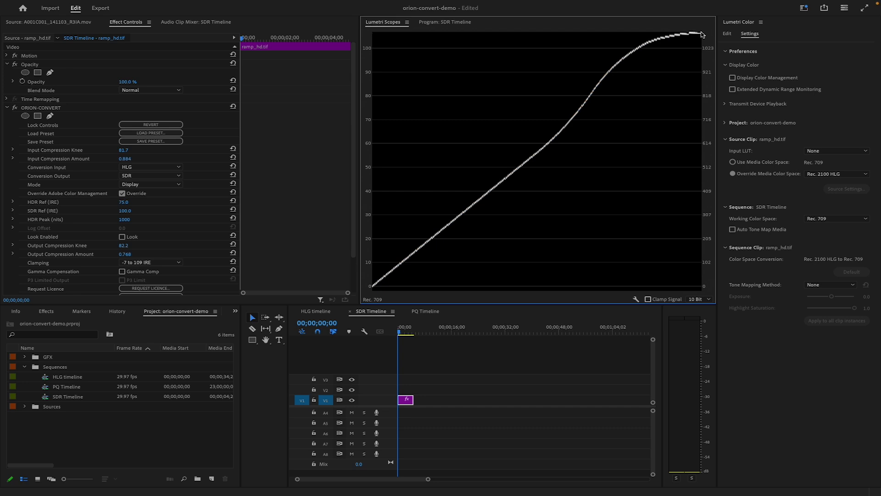
click(649, 299)
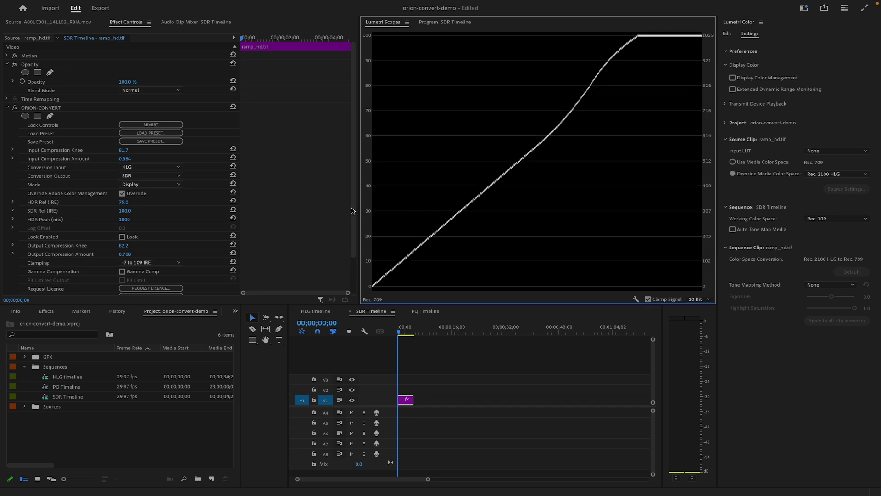
Set ORION-CONVERT's Input Compression Knee to 75 and its Input Compression Amount to about 0.933
click(123, 150)
text(75)
key(Return)
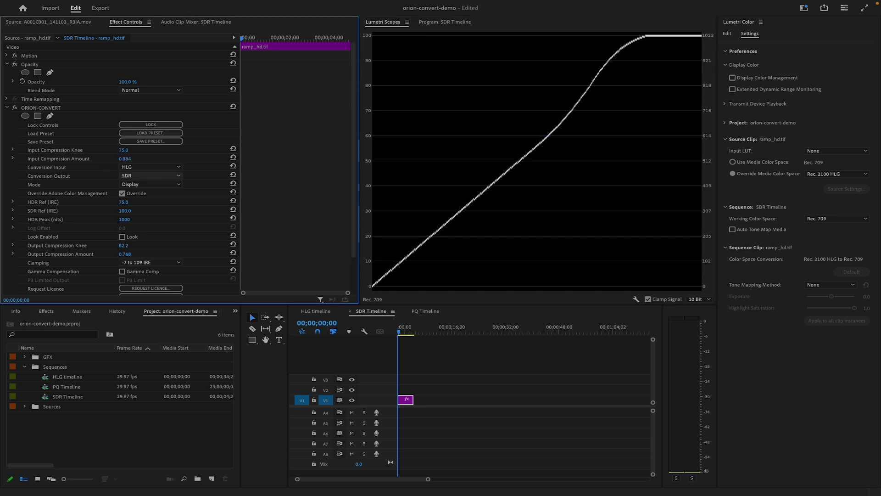
click(13, 150)
click(14, 175)
drag(203, 189, 212, 192)
Set the Output Compression Knee to 50, try an Output Compression Amount of 1.000, and settle on about 0.309
scroll(155, 230, down, 2)
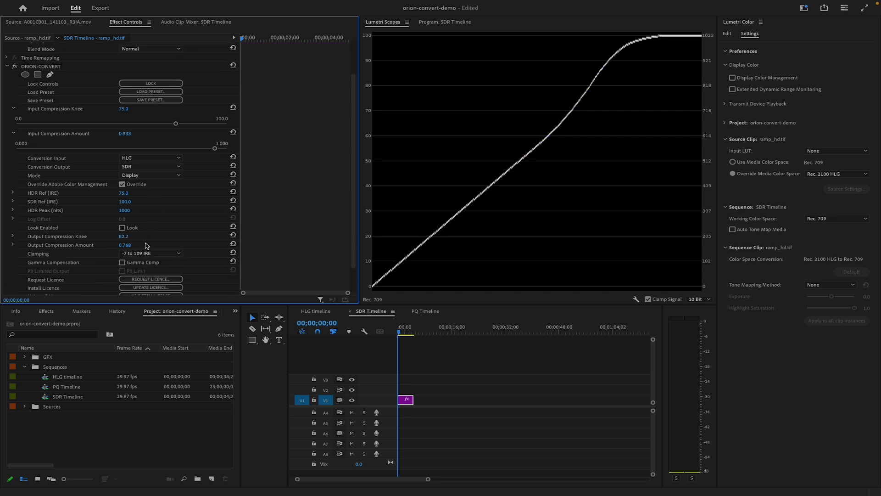
click(123, 236)
text(50)
key(Return)
click(12, 248)
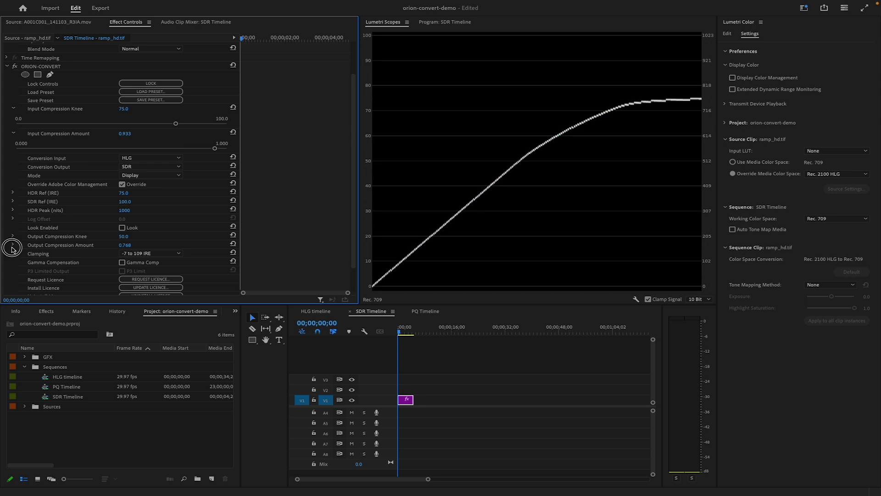
click(14, 246)
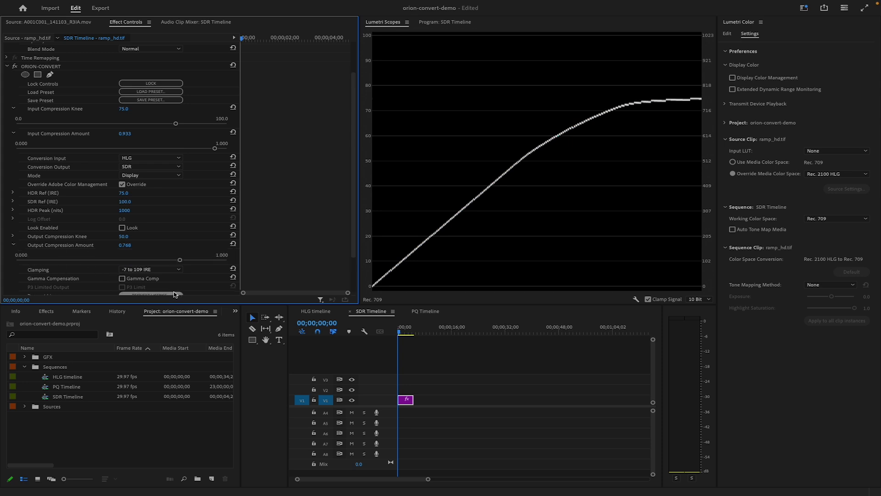
drag(180, 260, 234, 259)
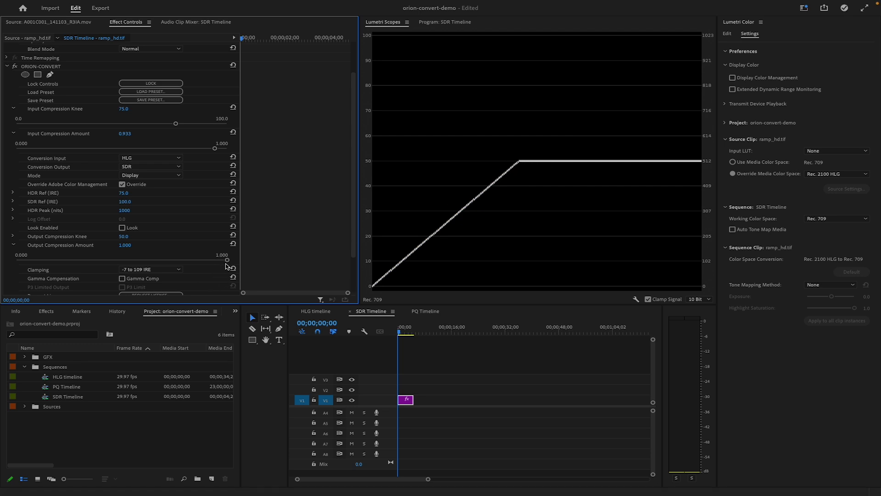
drag(226, 264, 81, 267)
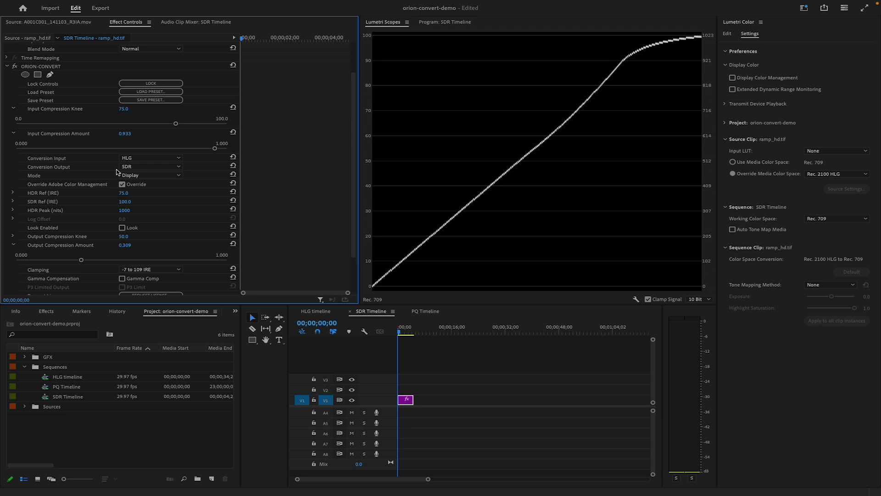
Save the conversion settings as a preset named demo_hlg_sdr in the presets folder
click(152, 99)
text(demo_hlg_sdr)
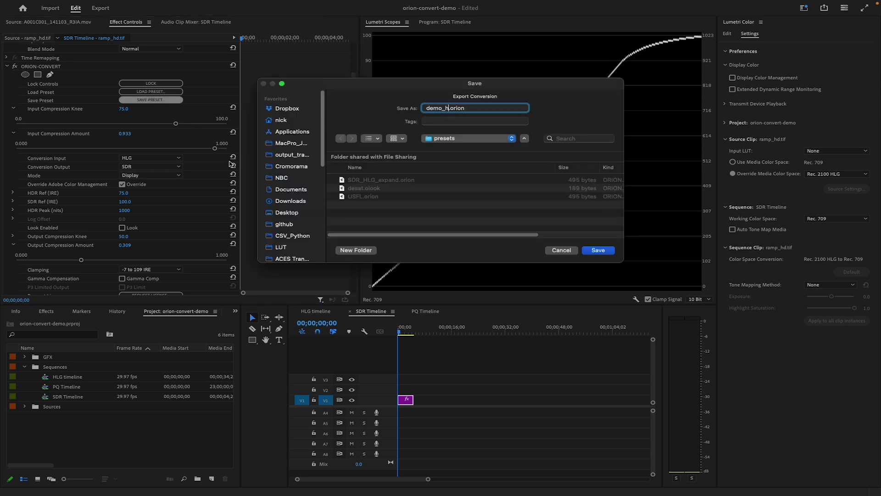
key(Return)
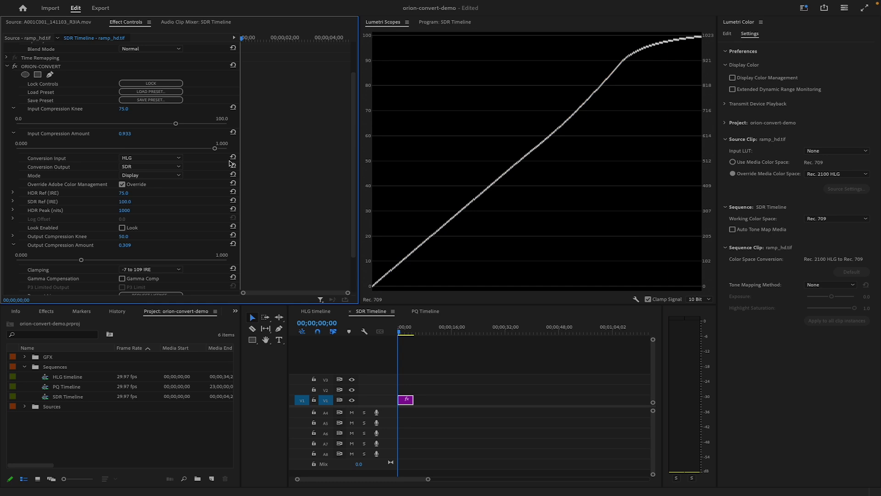
Open the HLG timeline in the Program monitor and compare its picture with Display Color Management on and off
click(315, 311)
key(shift+4)
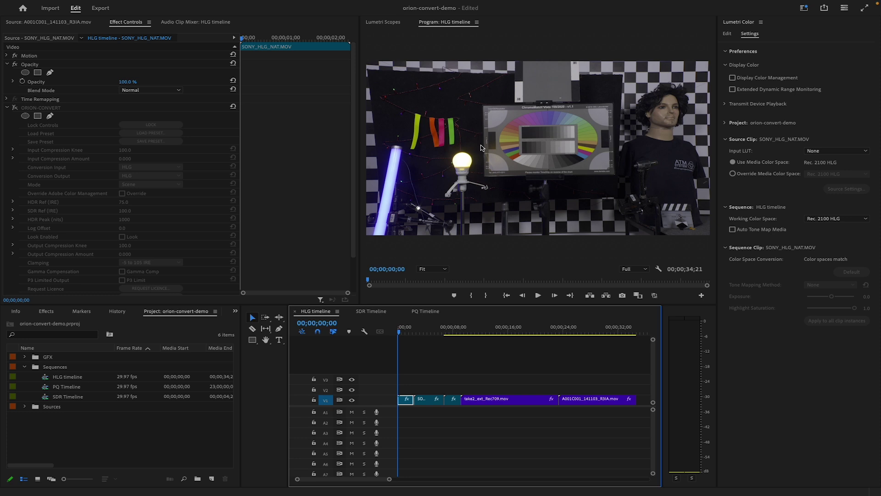
click(733, 78)
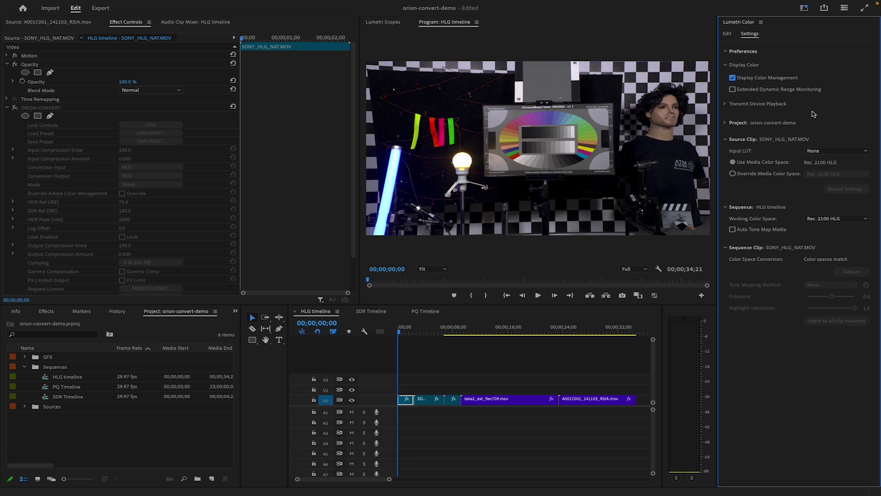
click(733, 78)
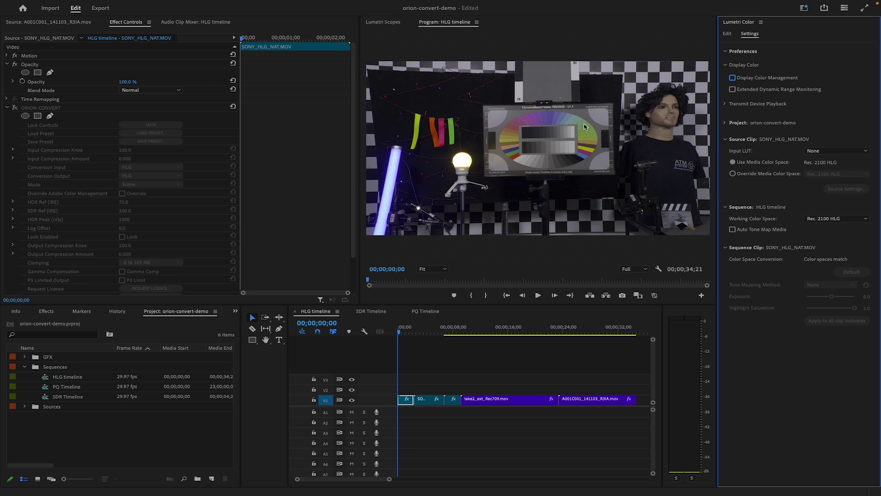
Step through the SONY_HLG_NAT, SONY_HLG_MILD and Slog3_Live clips to compare their pictures and color space settings
click(410, 351)
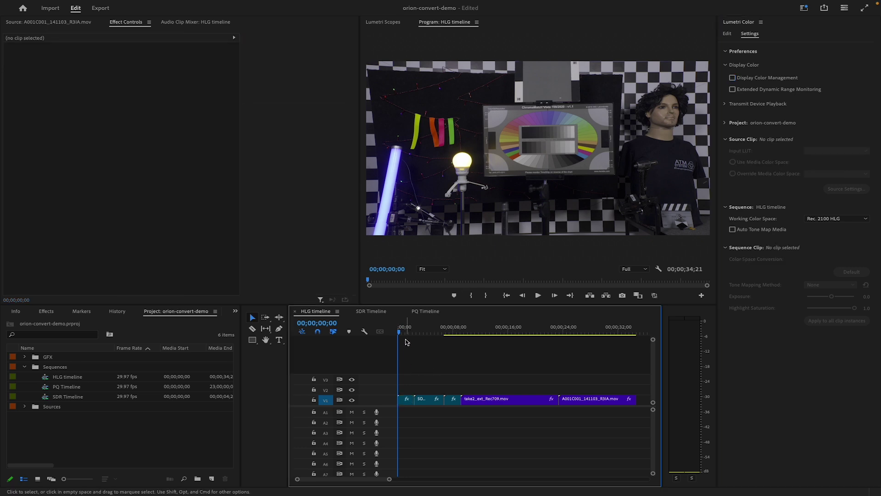
click(407, 401)
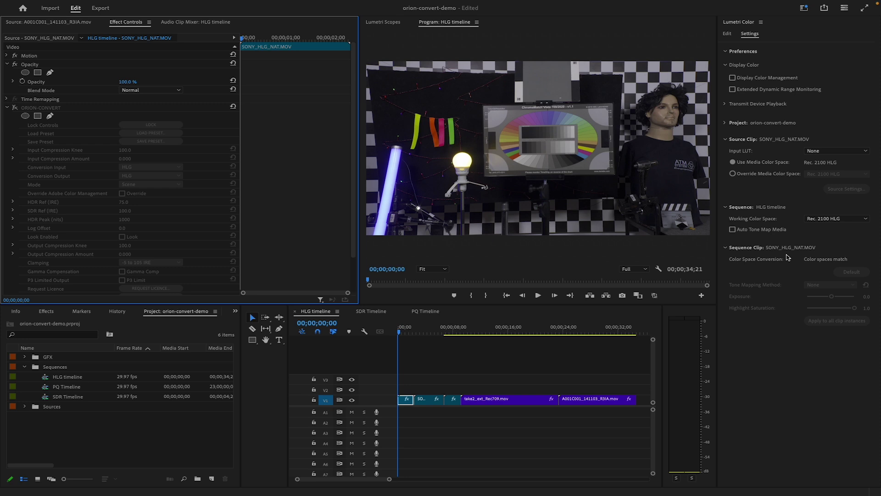
key(Down)
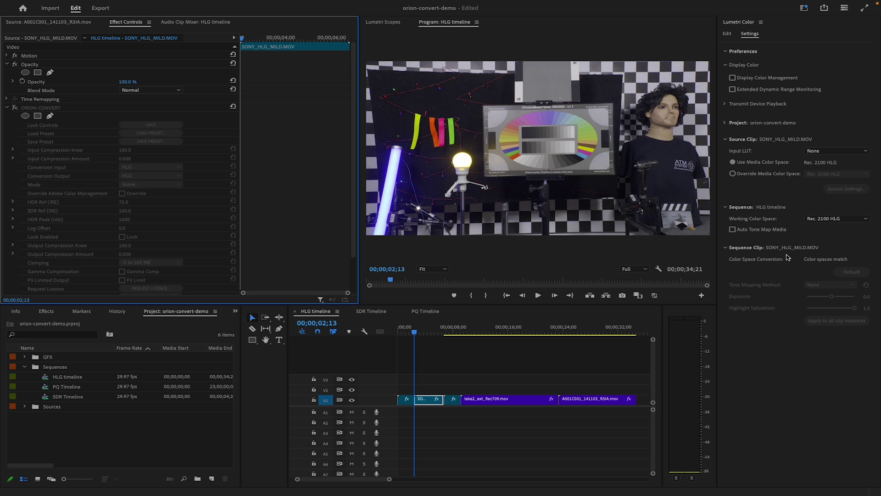
key(Down)
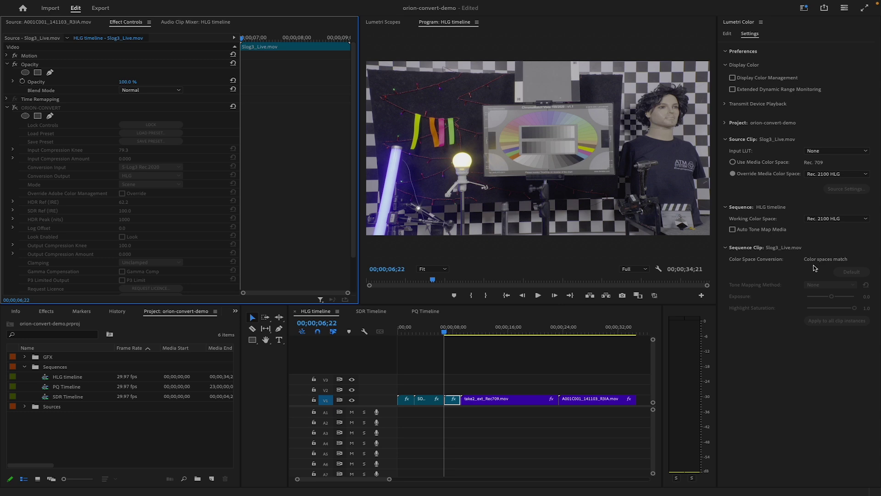
Enable ORION-CONVERT on SONY_HLG_NAT.MOV, turn on its Look option and load the Mild HLG look
click(406, 331)
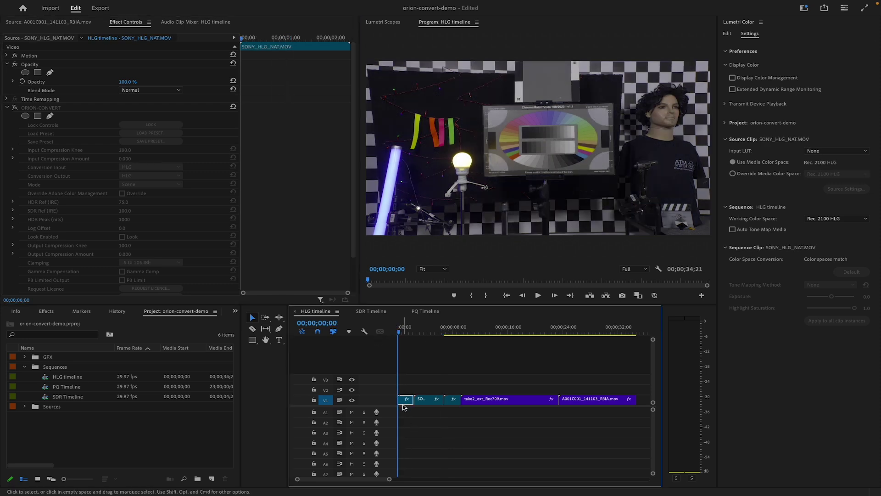
click(15, 108)
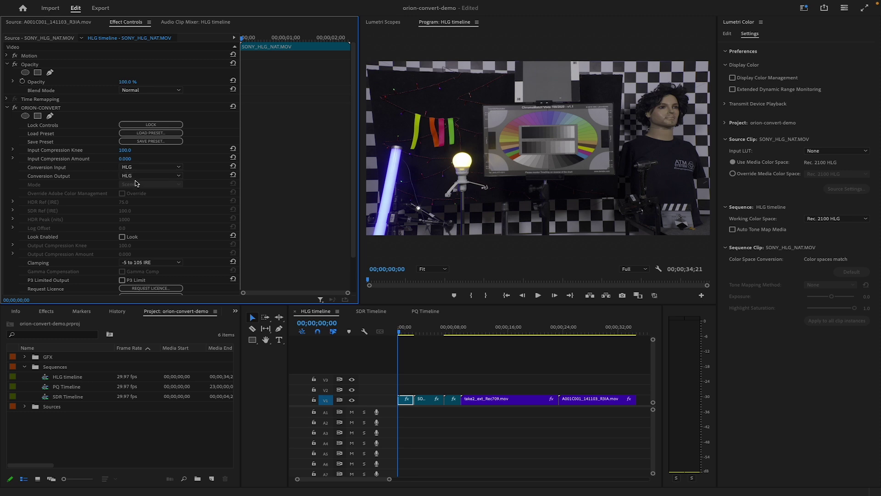
click(122, 237)
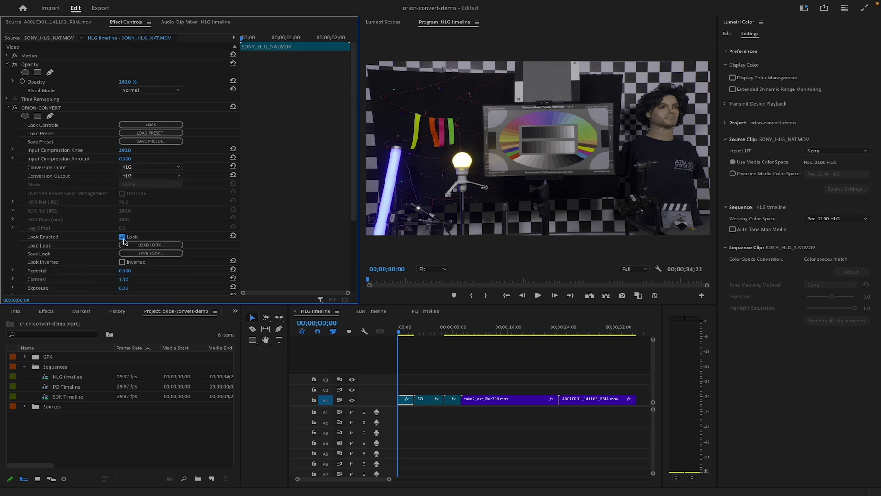
click(152, 245)
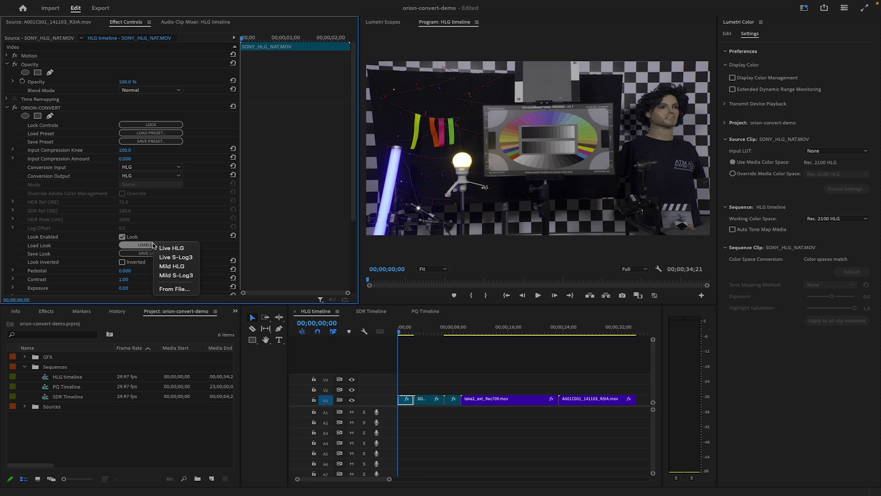
click(179, 268)
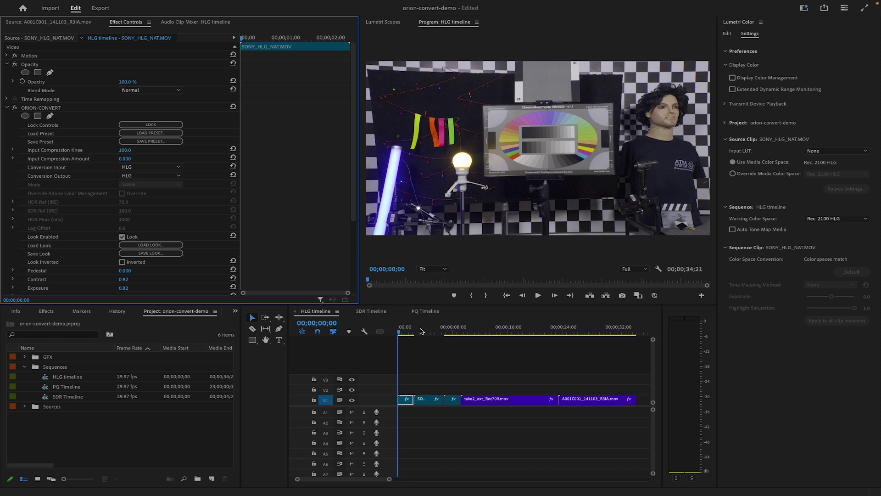
Compare the converted clip with SONY_HLG_MILD.MOV and disable ORION-CONVERT on SONY_HLG_NAT.MOV
click(420, 329)
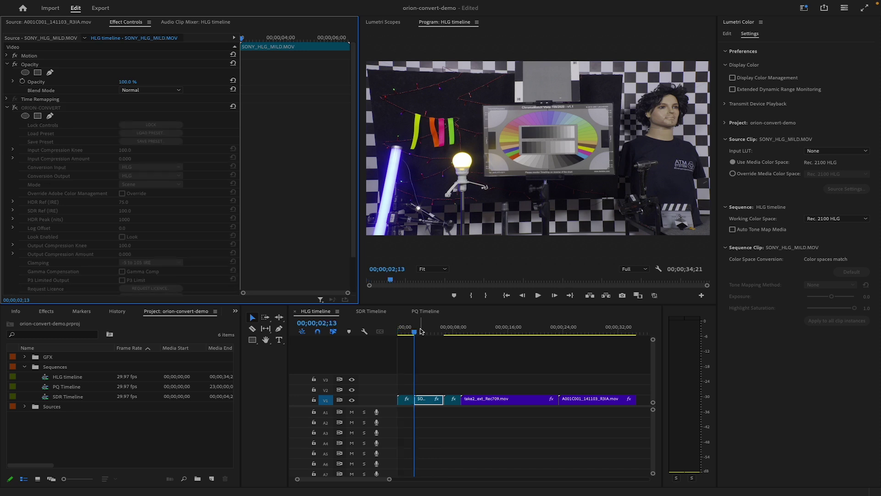
key(Up)
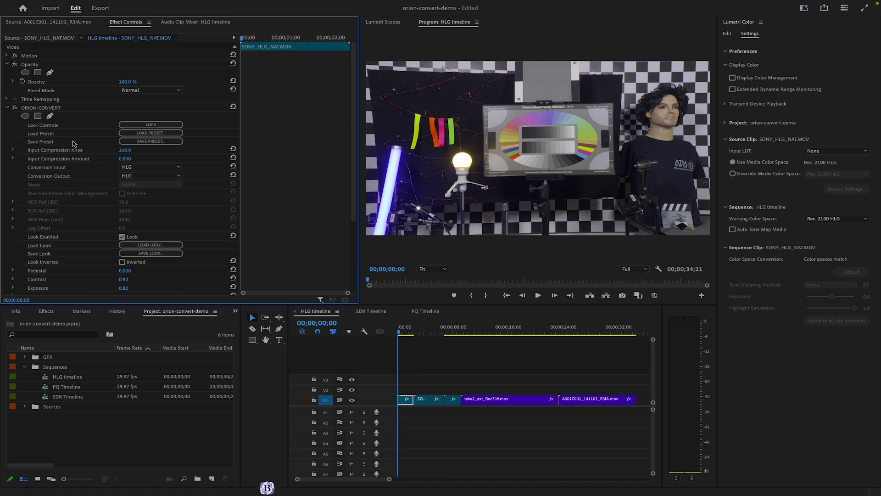
click(15, 108)
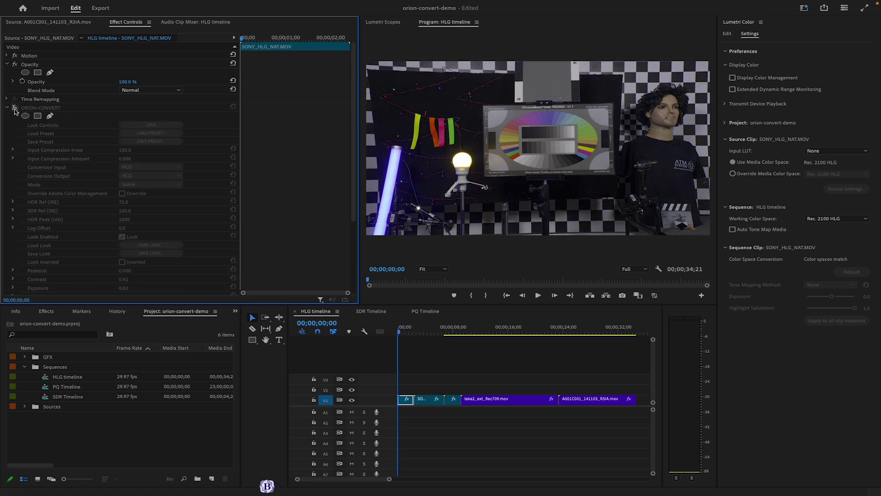
Enable ORION-CONVERT on SONY_HLG_MILD.MOV, turn on its Look option, load the Mild HLG look and invert it
key(Down)
click(15, 108)
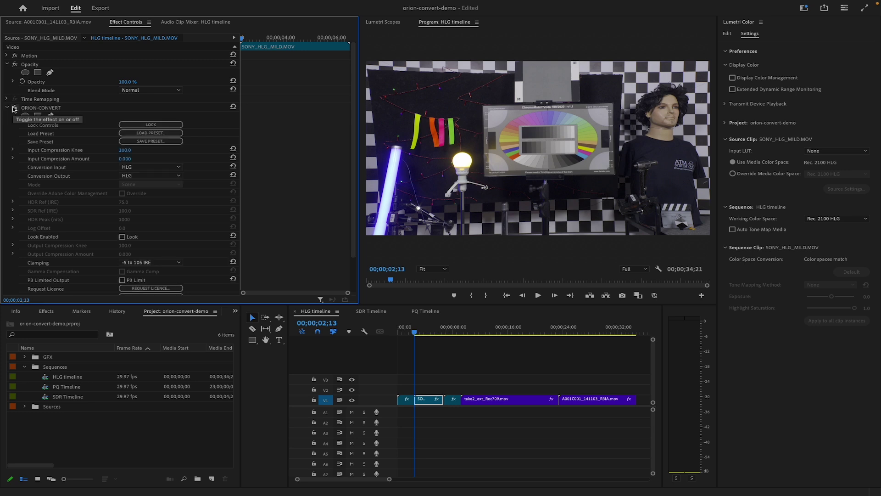
click(122, 237)
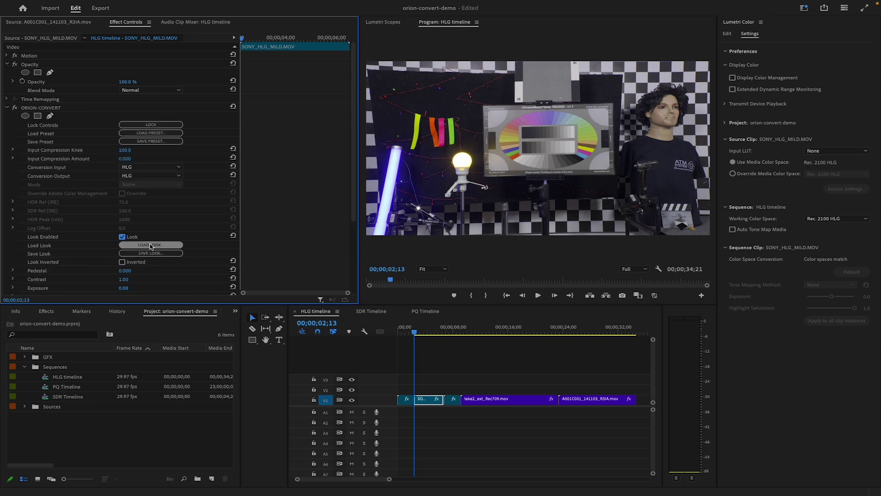
click(151, 246)
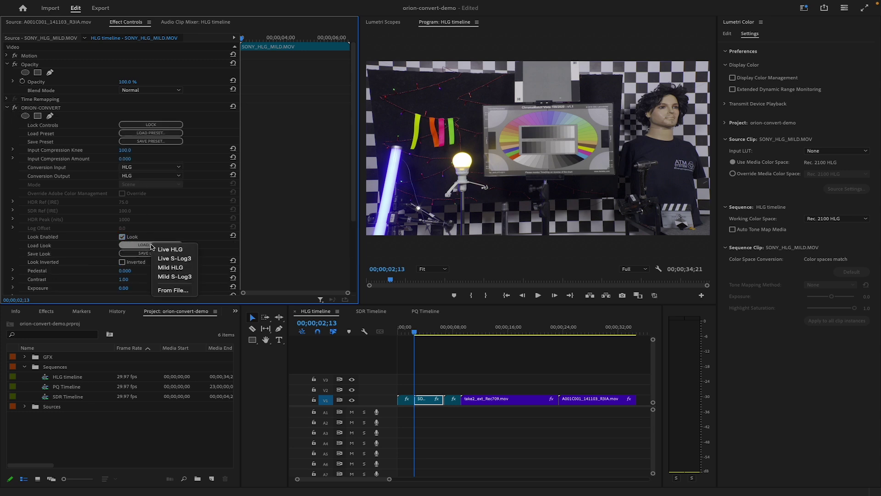
click(183, 269)
click(122, 262)
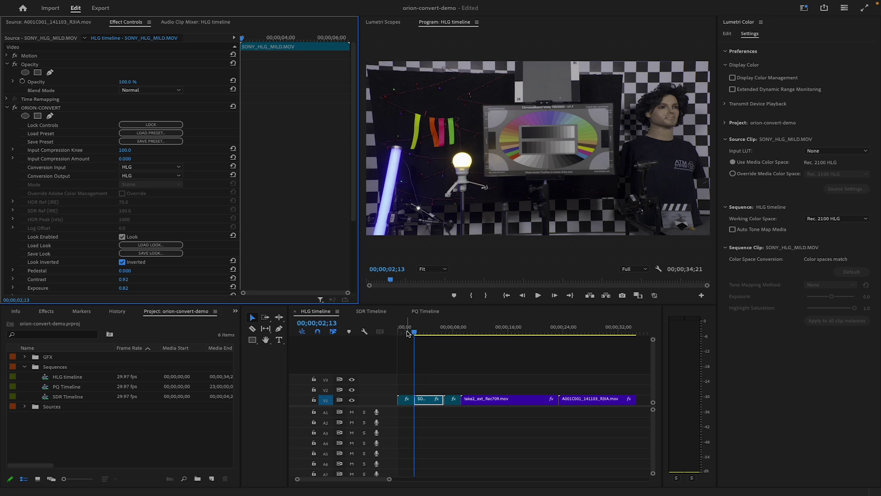
Compare the unconverted SONY_HLG_NAT.MOV picture with the converted SONY_HLG_MILD.MOV
click(428, 352)
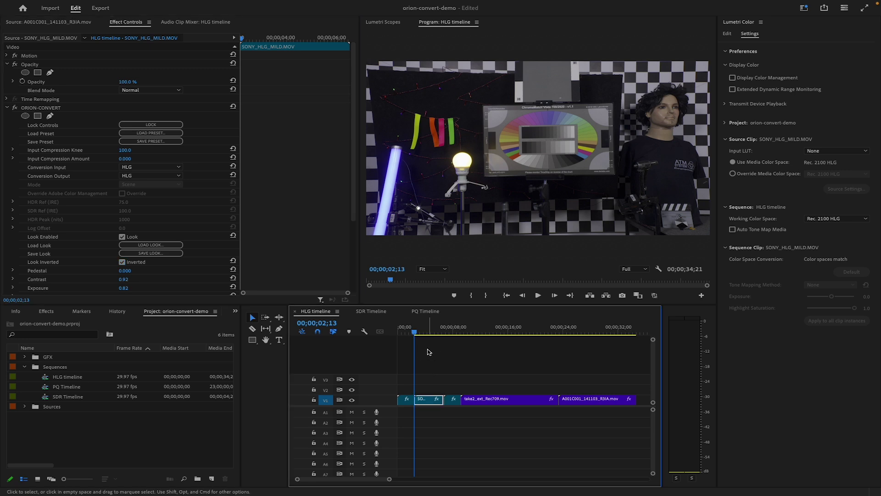
key(Home)
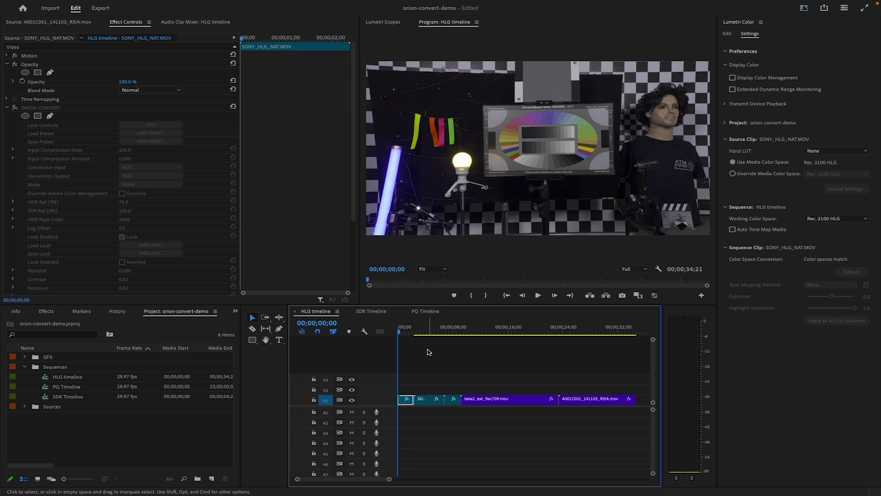
key(Down)
Enable ORION-CONVERT on Slog3_Live.mov, turn on its Look option, load the Live S-Log3 look and invert it
key(Down)
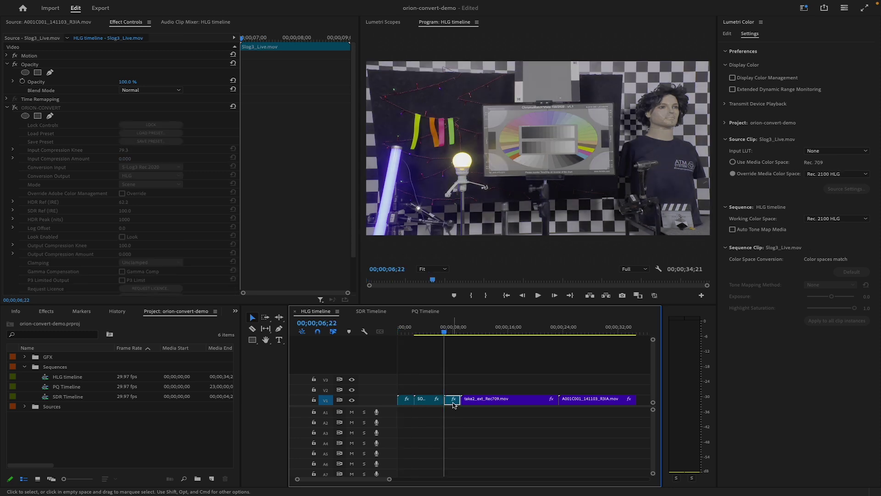
click(12, 108)
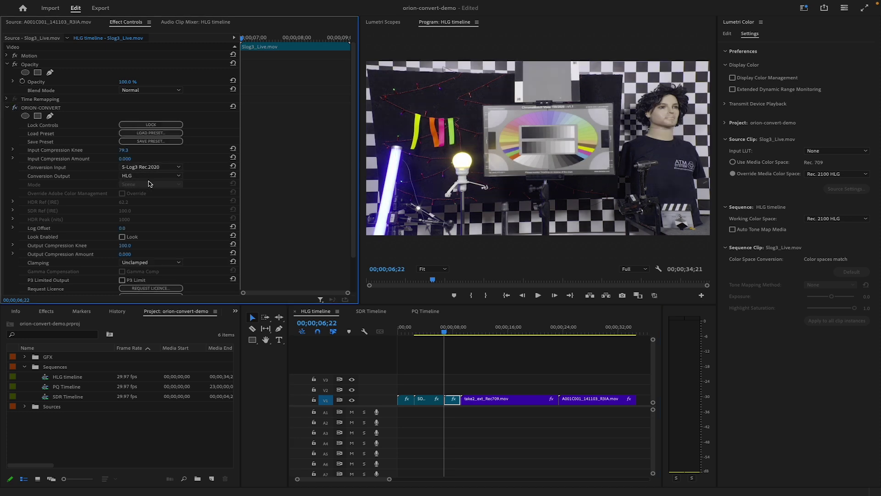
click(122, 237)
click(159, 245)
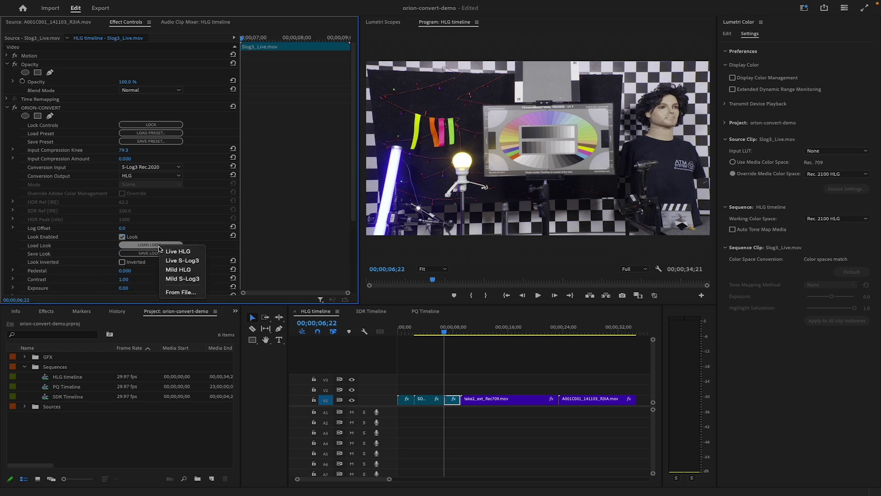
click(190, 262)
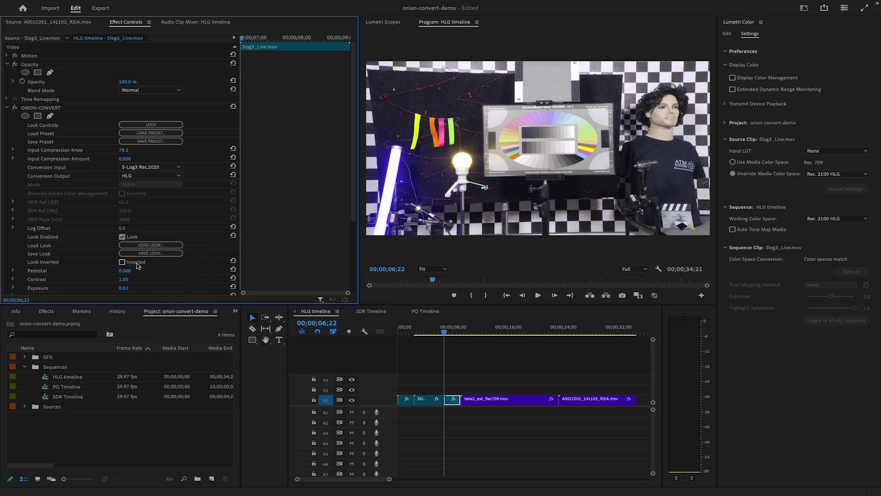
click(122, 262)
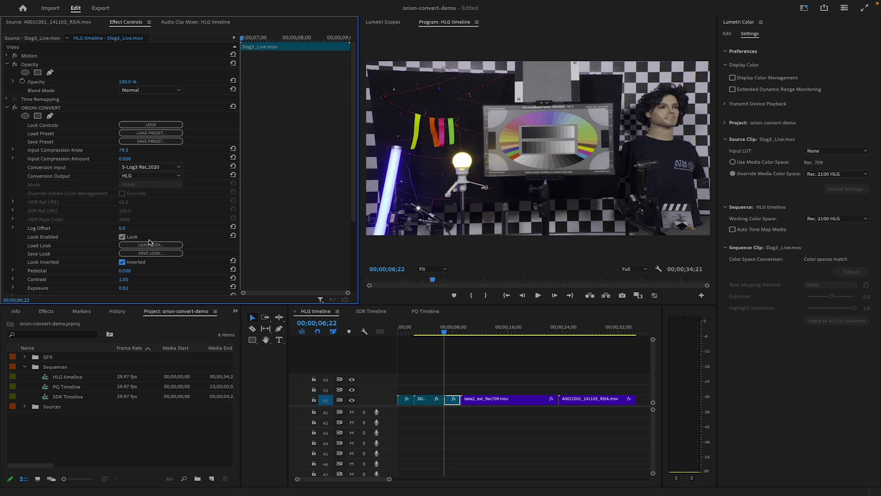
Set the Log Offset to -0.7 and the Input Compression Knee to 85.6 on Slog3_Live.mov
click(124, 228)
text(-)
key(Return)
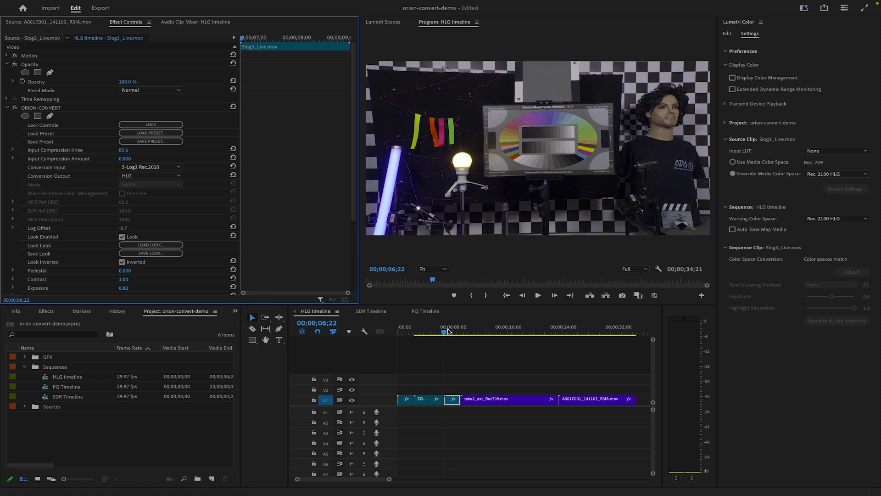
Compare the converted Slog3_Live.mov picture with the SONY_HLG_MILD and SONY_HLG_NAT clips
click(455, 356)
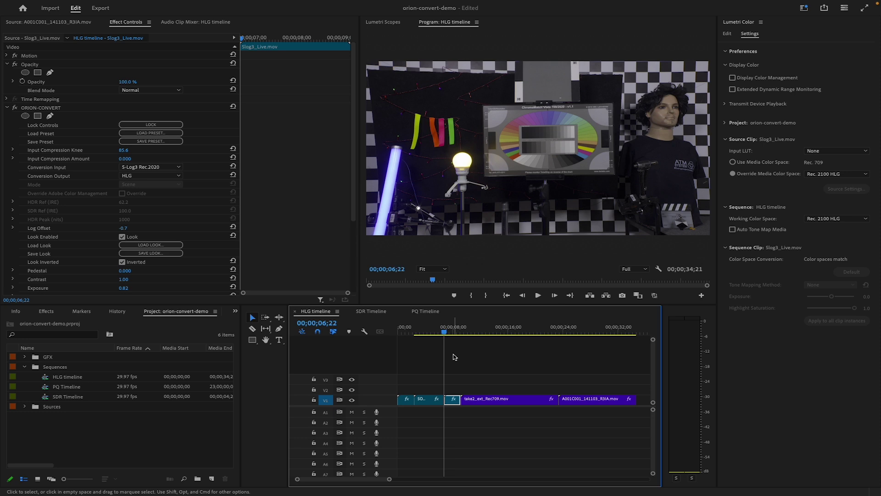
key(Up)
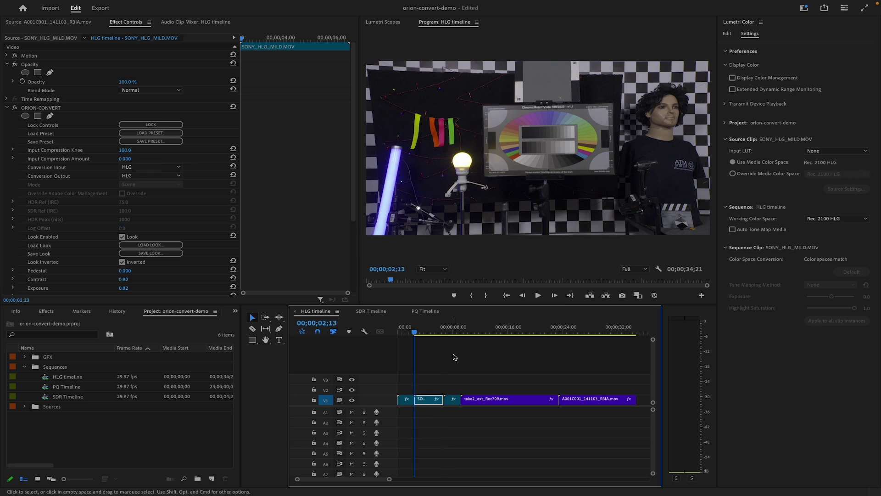
key(Up)
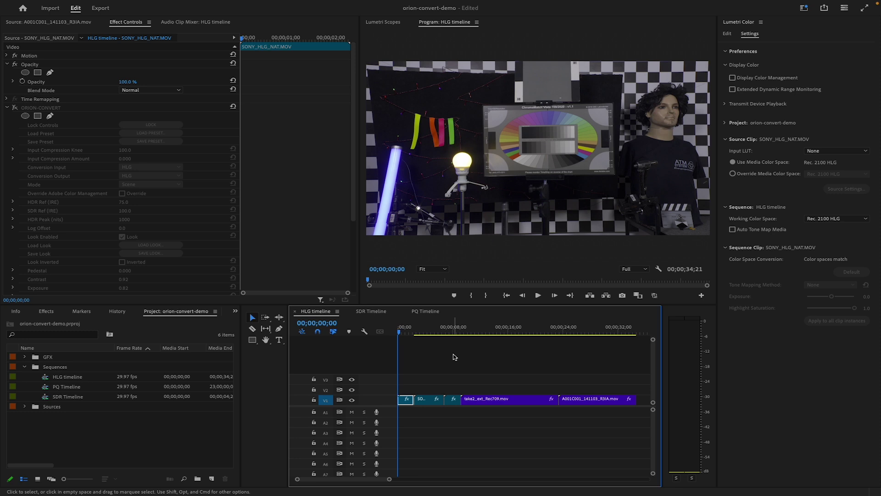
Go to take2_ext_Rec709.mov in the HLG timeline and examine its unconverted waveform and picture
click(478, 330)
drag(478, 330, 499, 383)
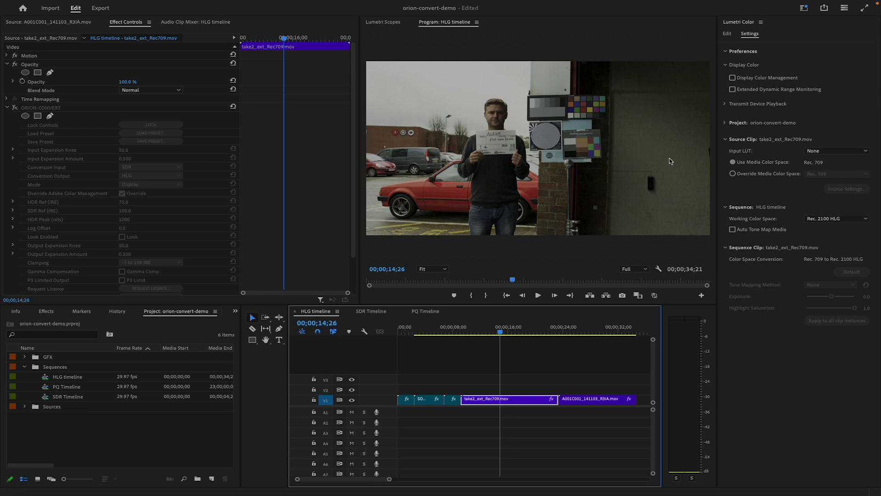
click(380, 23)
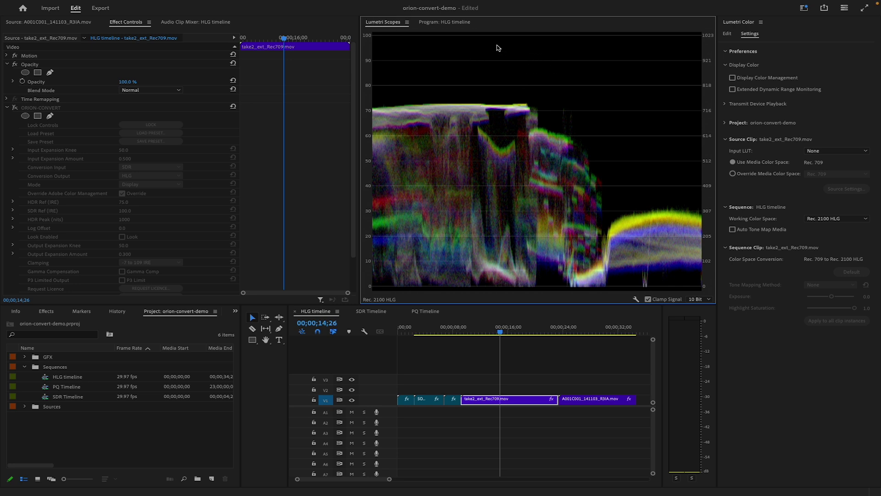
click(445, 23)
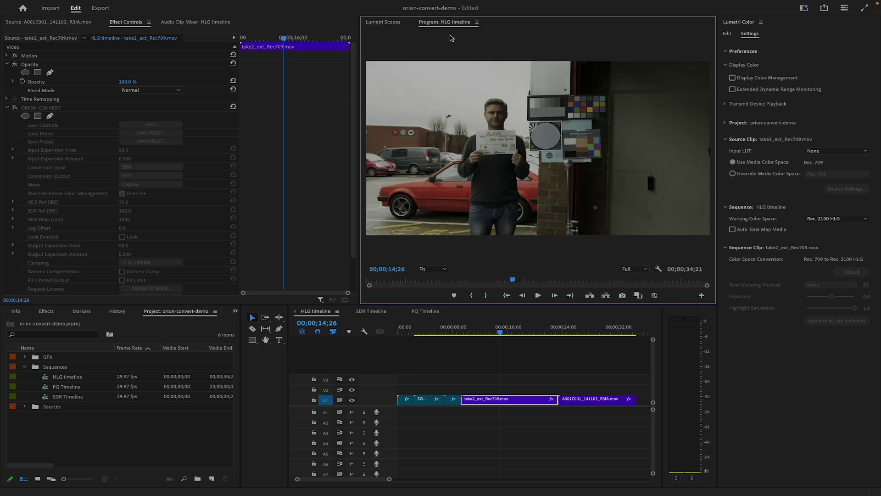
Enable ORION-CONVERT on take2_ext_Rec709.mov and compare the waveform with the effect on and off, leaving it on
click(14, 108)
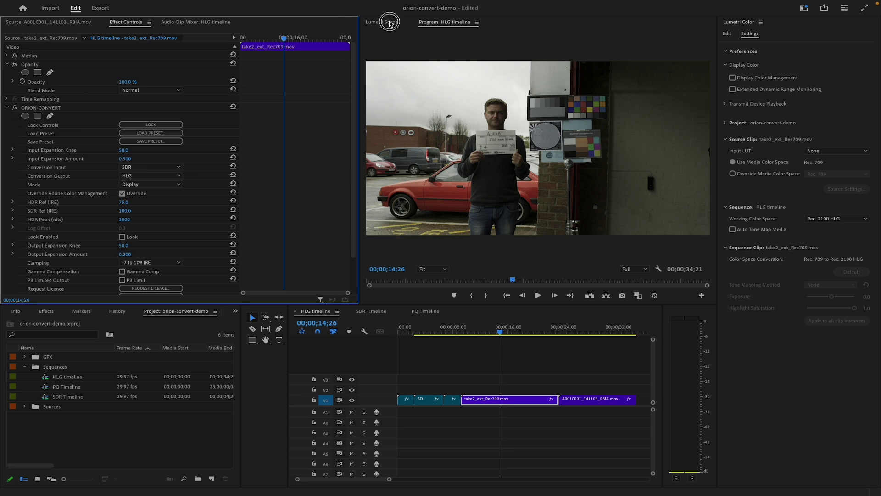
click(390, 23)
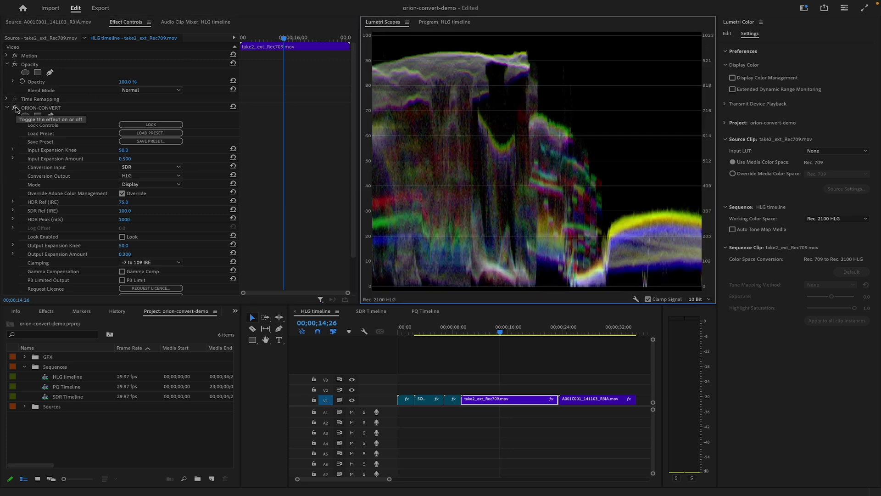
click(15, 108)
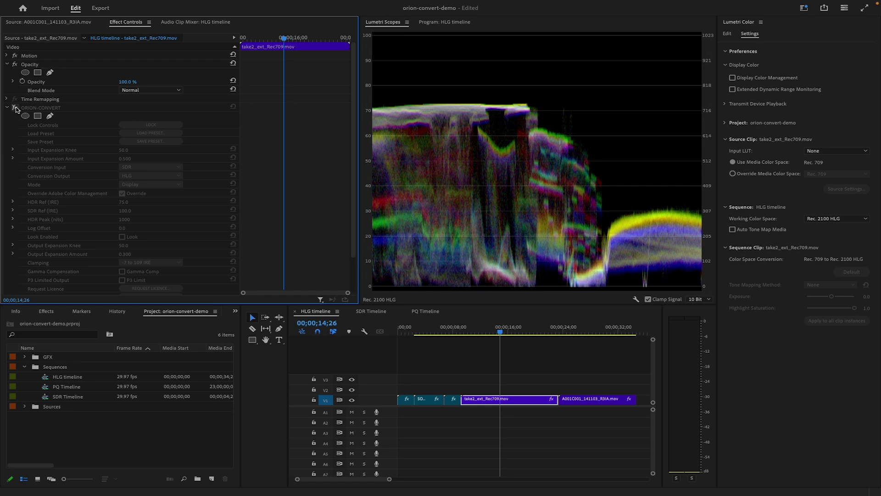
click(15, 108)
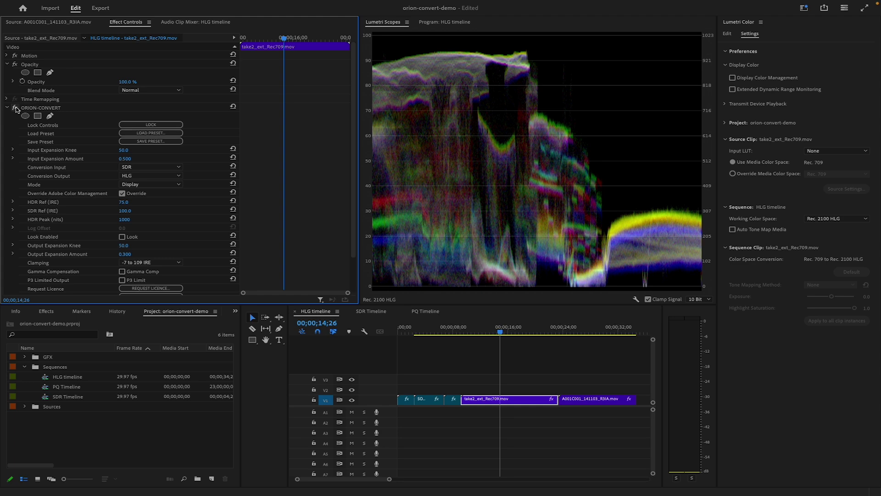
click(433, 23)
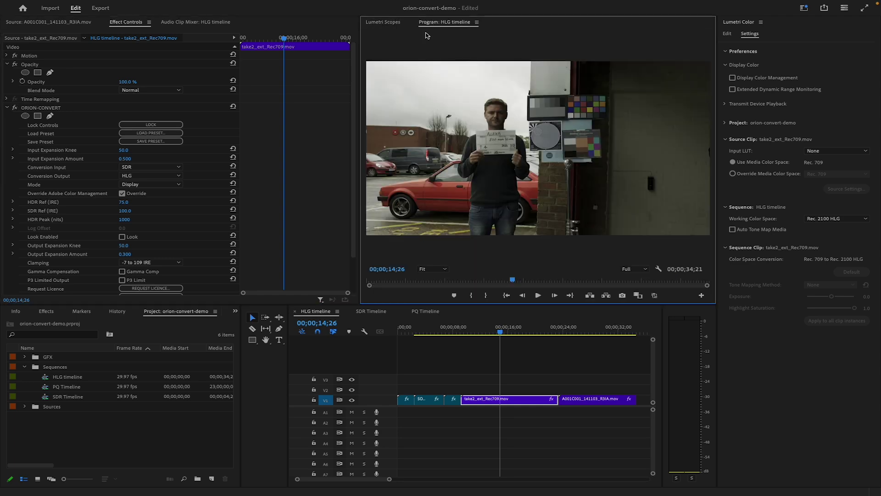
Enable ORION-CONVERT on the A001C001_141103_R3IA.mov clip and adjust its Log Offset and look Contrast
click(595, 329)
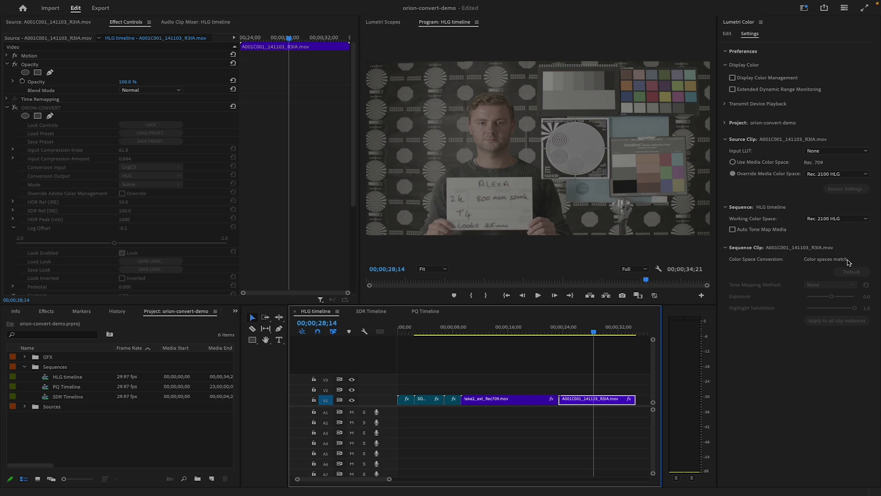
mouse_move(839, 262)
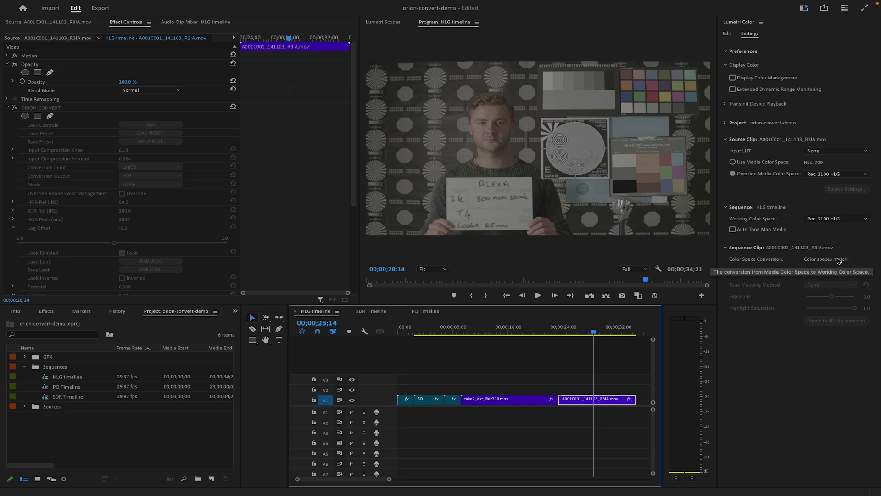
click(15, 108)
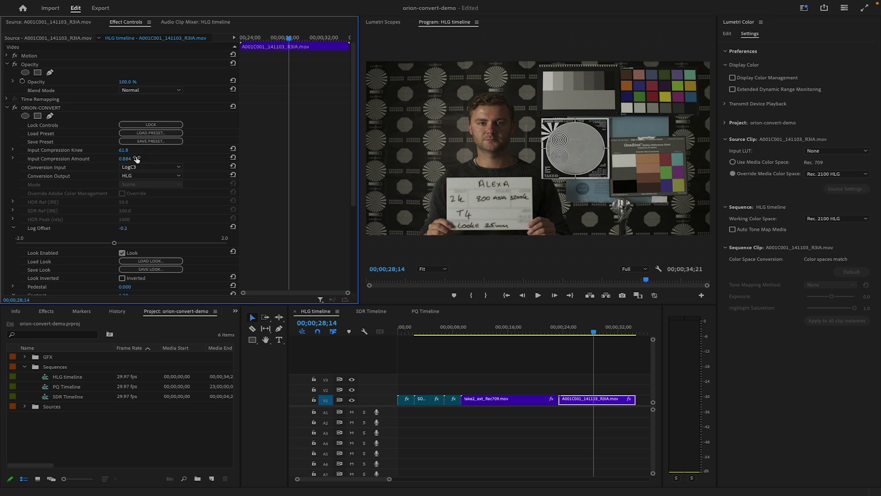
scroll(92, 267, down, 2)
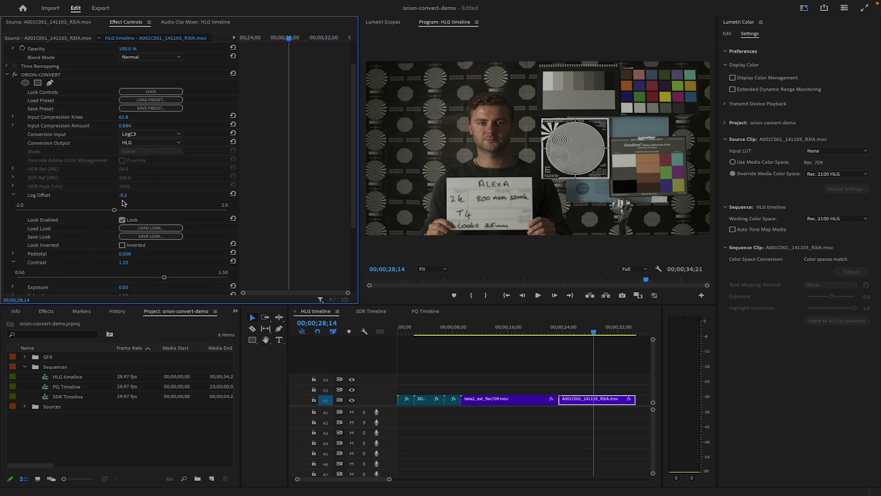
mouse_move(114, 212)
mouse_down()
mouse_move(85, 211)
mouse_move(122, 211)
mouse_move(113, 214)
mouse_up()
mouse_move(164, 279)
mouse_down()
mouse_move(118, 279)
mouse_move(167, 281)
mouse_up()
Replace ramp_hd.tif in the SDR Timeline with the nested HLG timeline at the start of V1, keeping the existing sequence settings
click(376, 316)
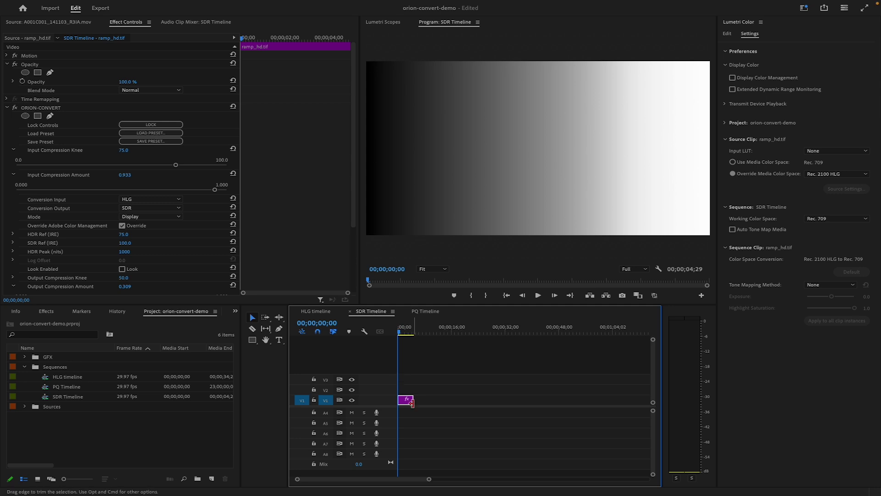
key(Delete)
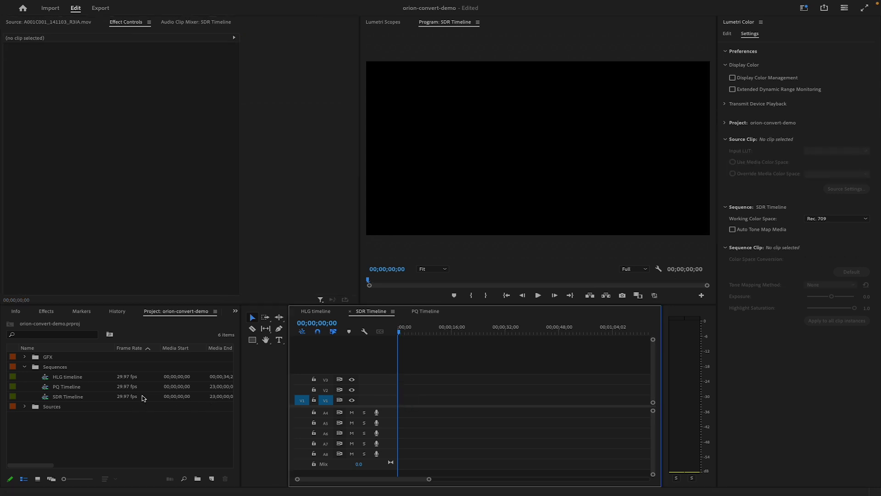
drag(48, 377, 403, 407)
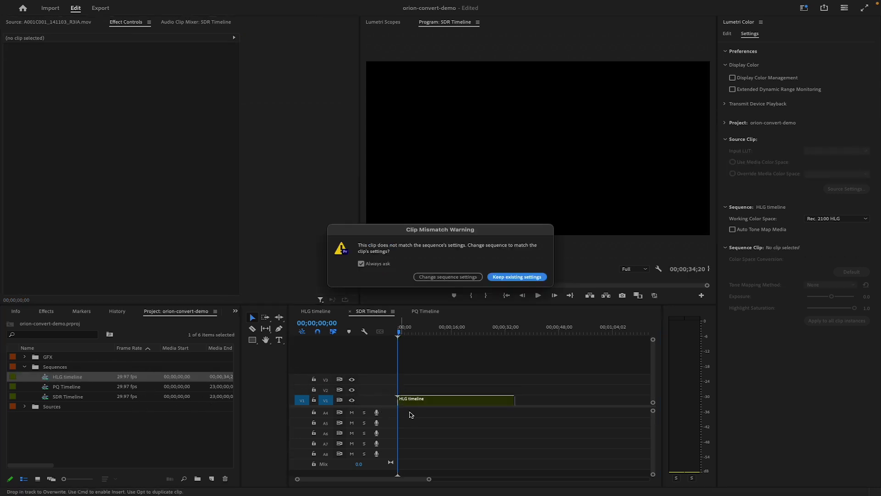
click(509, 276)
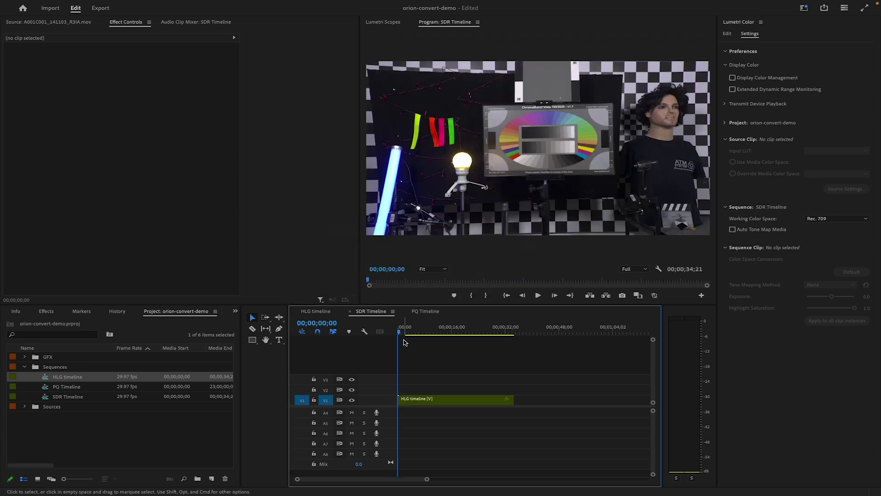
Apply the ORION-CONVERT effect to the nested HLG timeline clip in the SDR Timeline
click(416, 398)
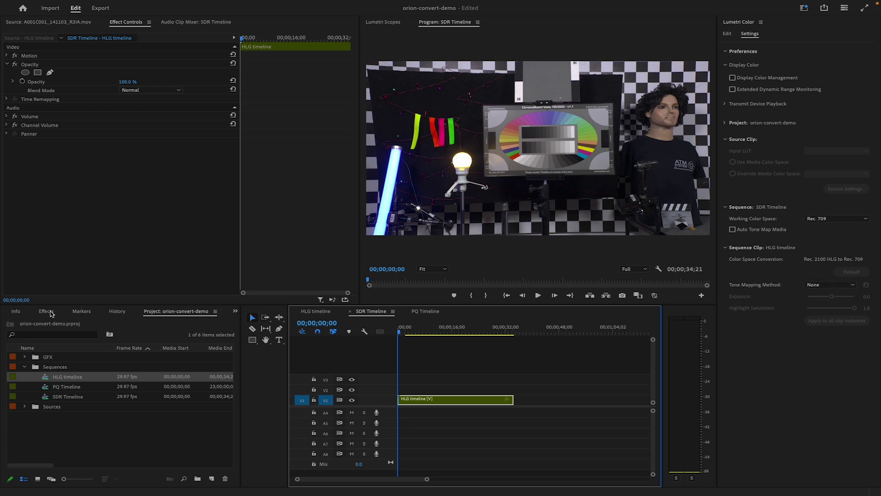
click(49, 312)
drag(25, 385, 449, 398)
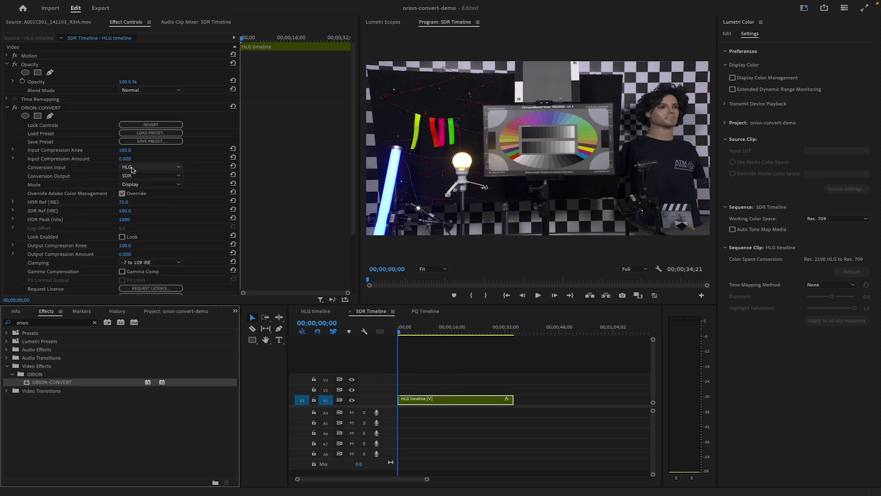
Load the demo_hlg_sdr.orion preset from file into ORION-CONVERT on the nested HLG timeline clip
click(147, 134)
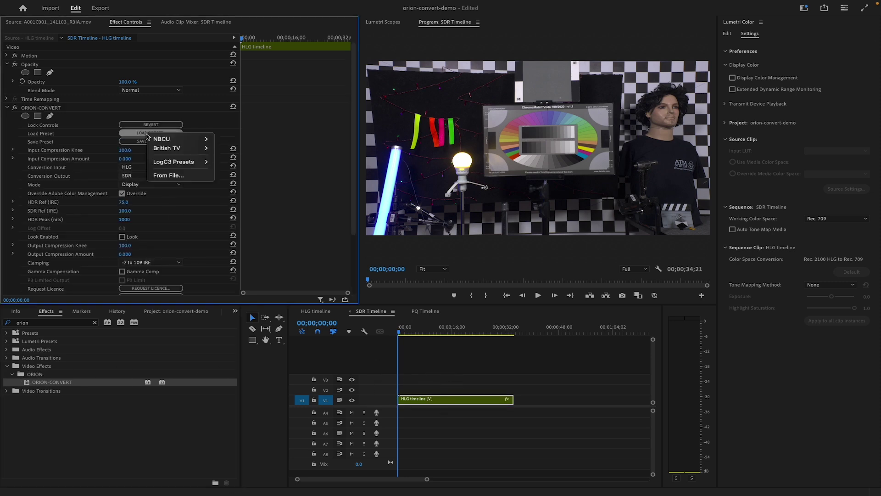
click(173, 175)
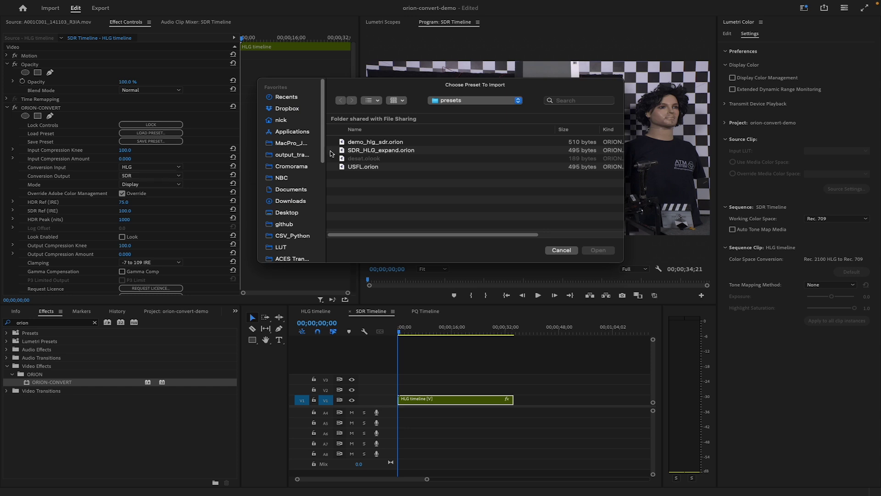
click(368, 142)
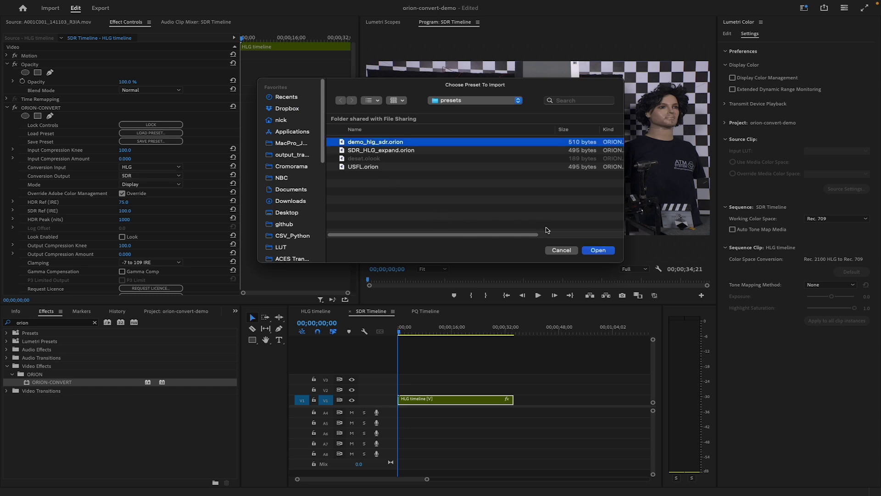
click(599, 251)
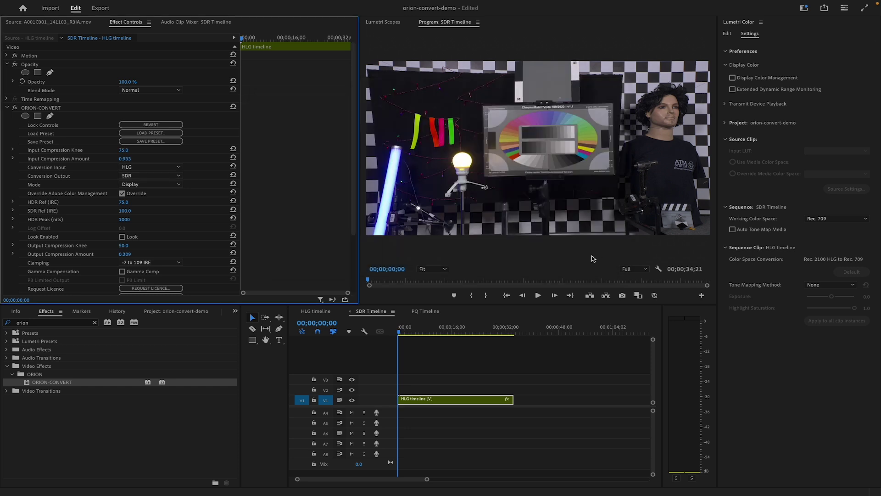
Compare the SDR picture and waveform with ORION-CONVERT on and off, leaving it on, and scrub through the nested clip to 00;00;31;00
click(15, 108)
click(15, 108)
click(388, 22)
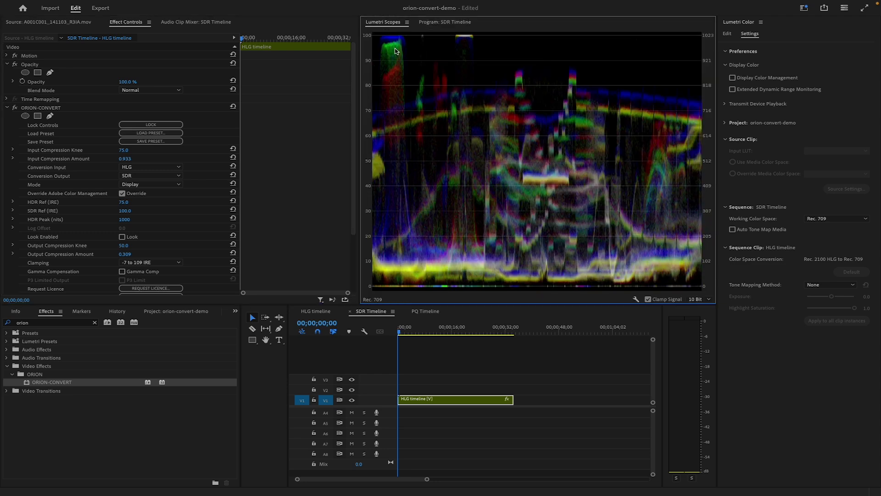
click(14, 109)
click(14, 108)
click(14, 108)
click(15, 109)
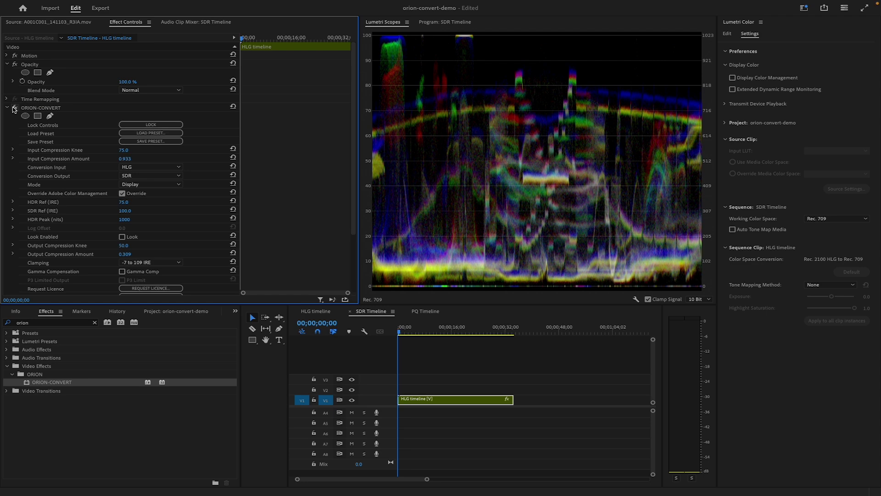
click(444, 22)
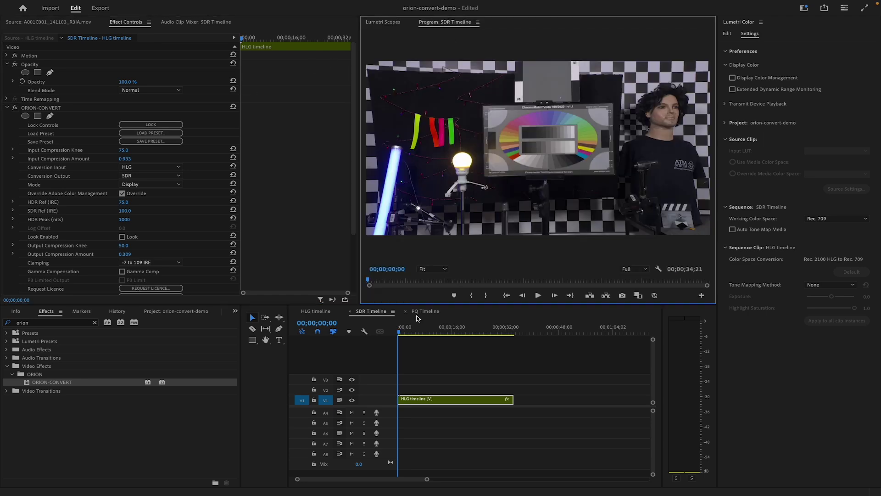
drag(404, 333, 497, 333)
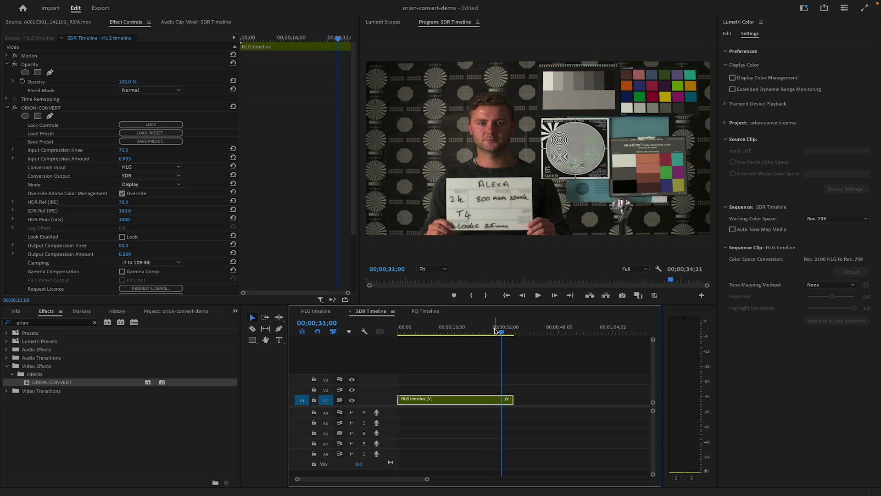
Place the HLG timeline sequence at the start of V1 in the PQ Timeline, keeping the existing sequence settings
click(425, 312)
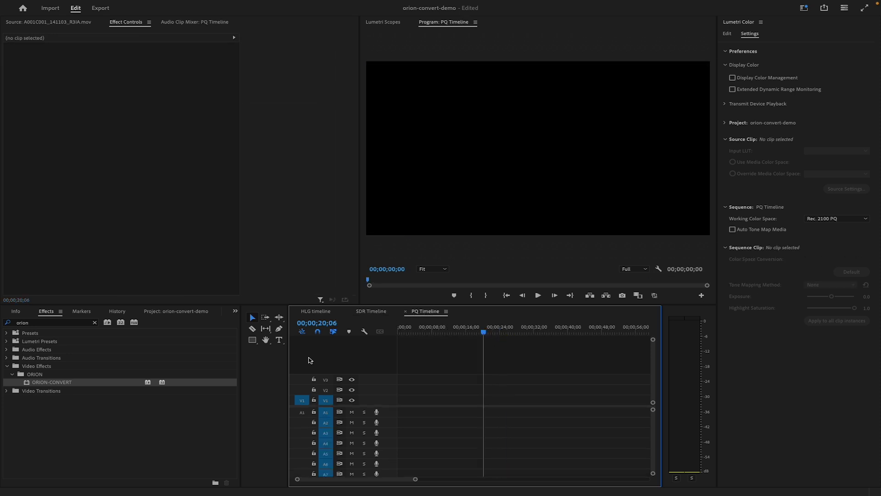
click(174, 316)
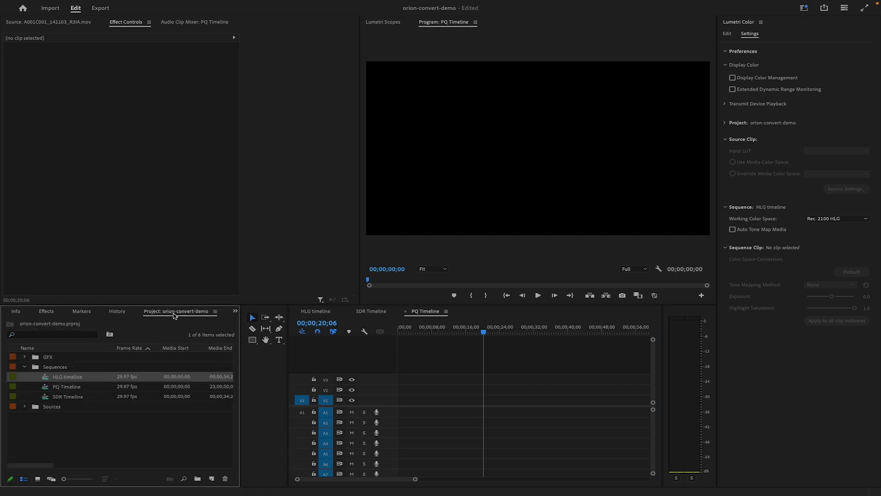
drag(48, 377, 388, 408)
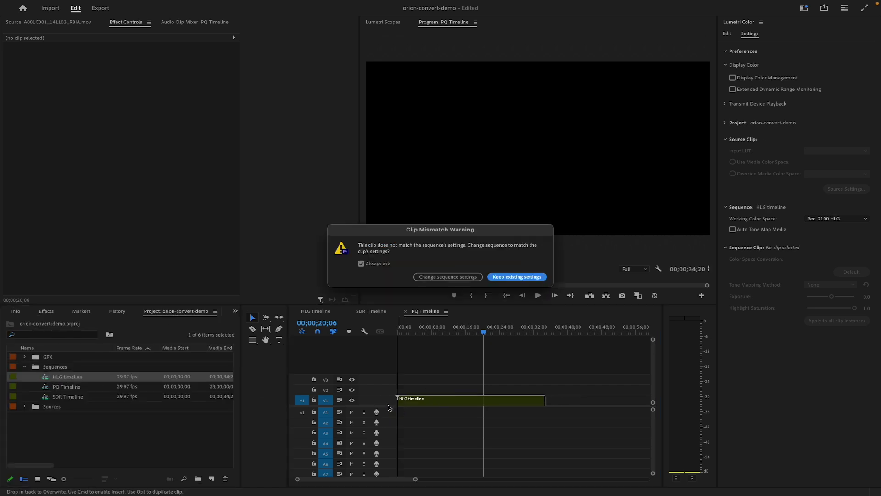
click(517, 277)
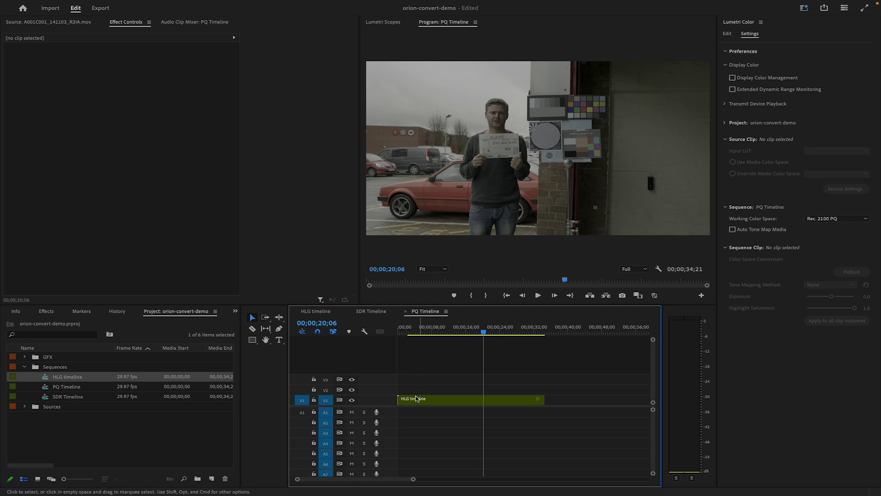
Apply ORION-CONVERT to the nested HLG timeline clip in the PQ Timeline and set its Conversion Output to PQ
key(d)
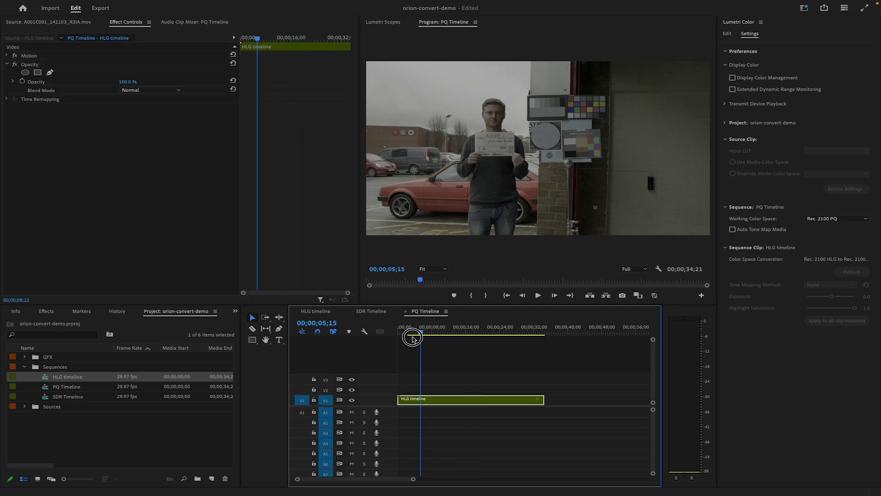
key(Home)
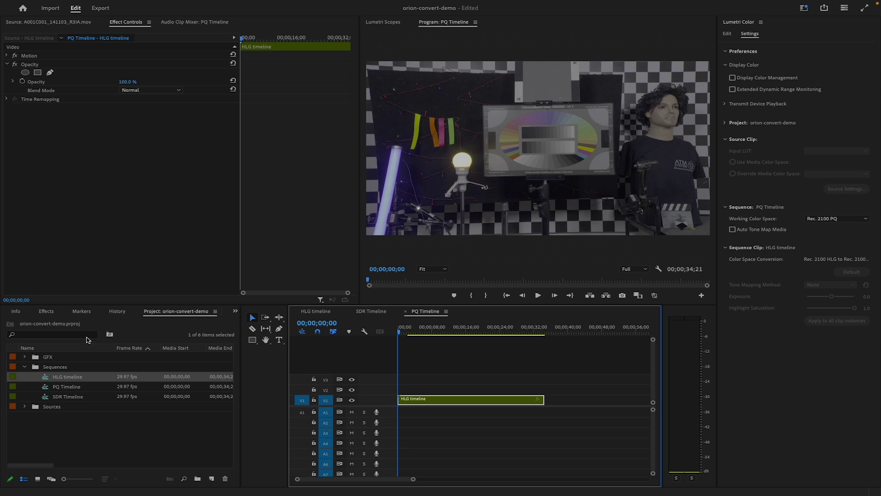
click(51, 312)
drag(25, 383, 429, 399)
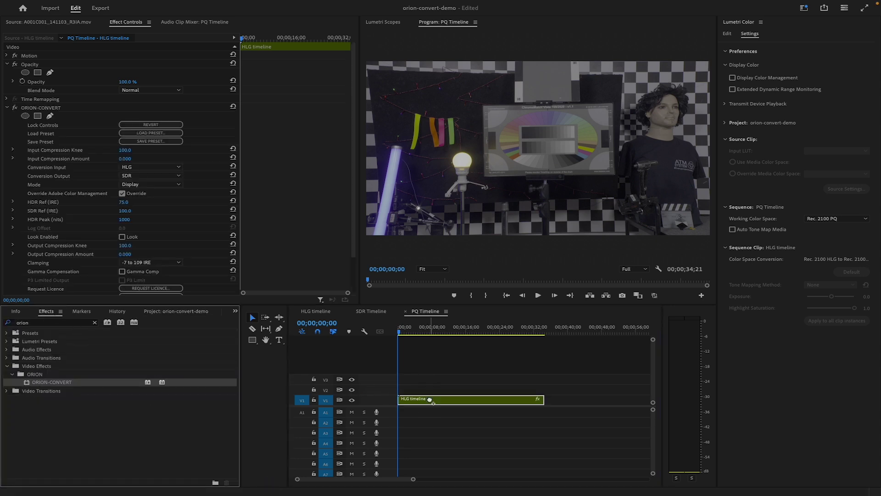
click(132, 176)
click(137, 202)
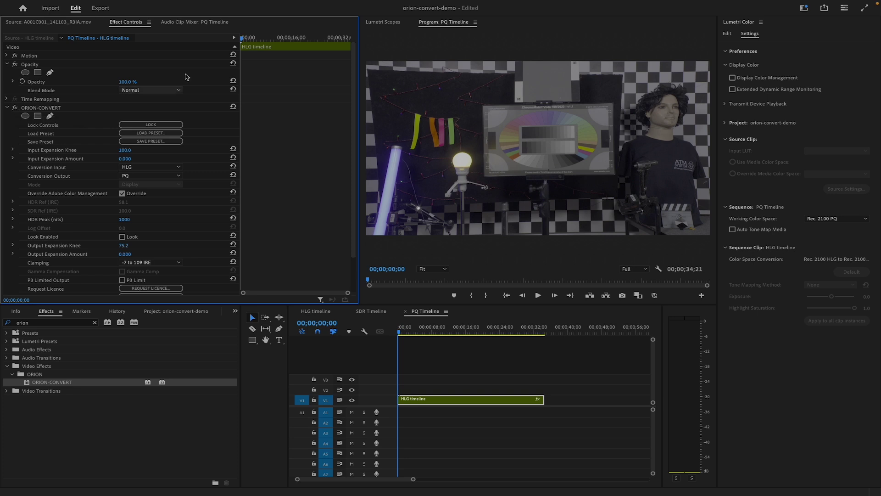
Check the effect's PQ conversion on the waveform scope and enable P3 Limit for ORION-CONVERT's output
click(383, 22)
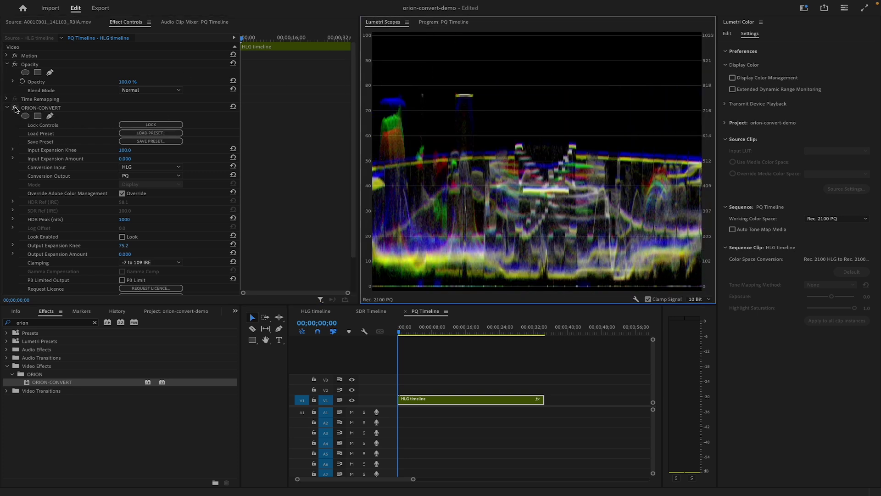
click(15, 110)
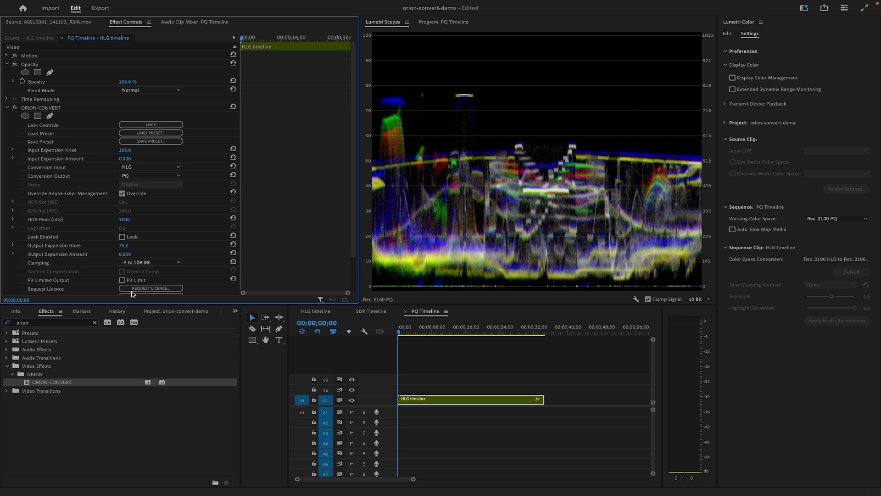
click(122, 280)
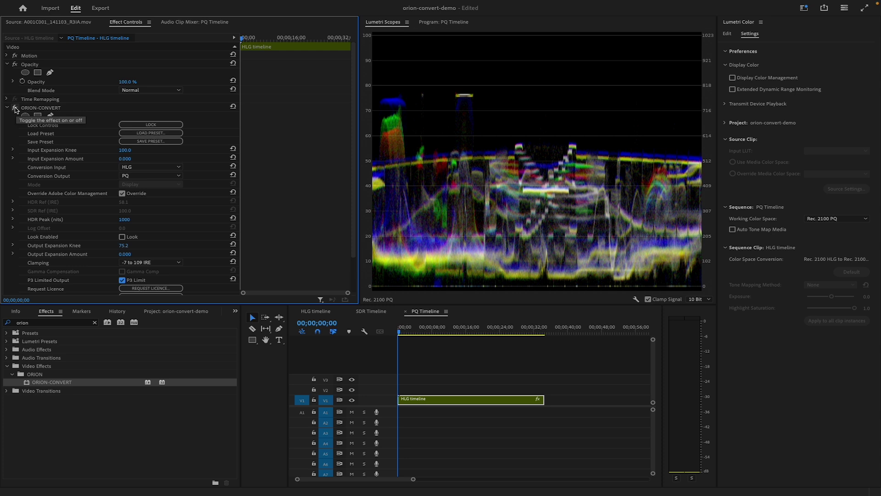
Compare the PQ waveform with the P3-limited ORION-CONVERT effect repeatedly switched on and off, leaving it on
click(15, 109)
click(15, 108)
click(16, 109)
click(16, 109)
click(15, 109)
click(15, 109)
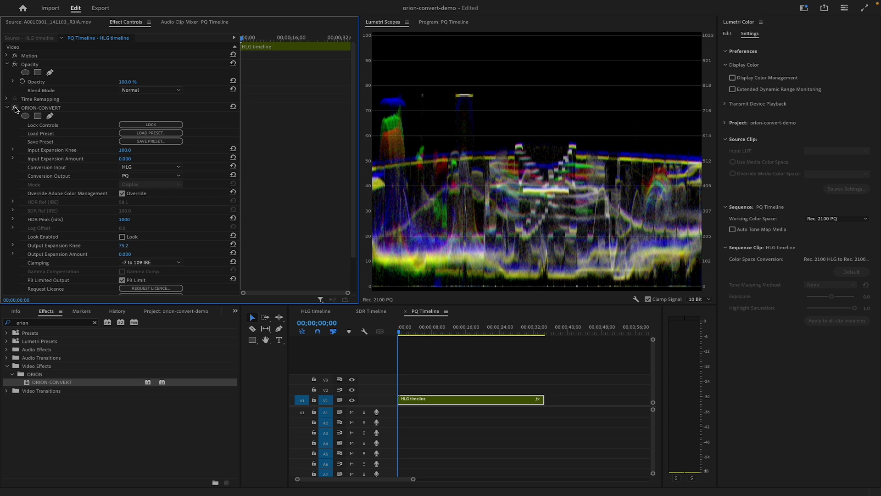